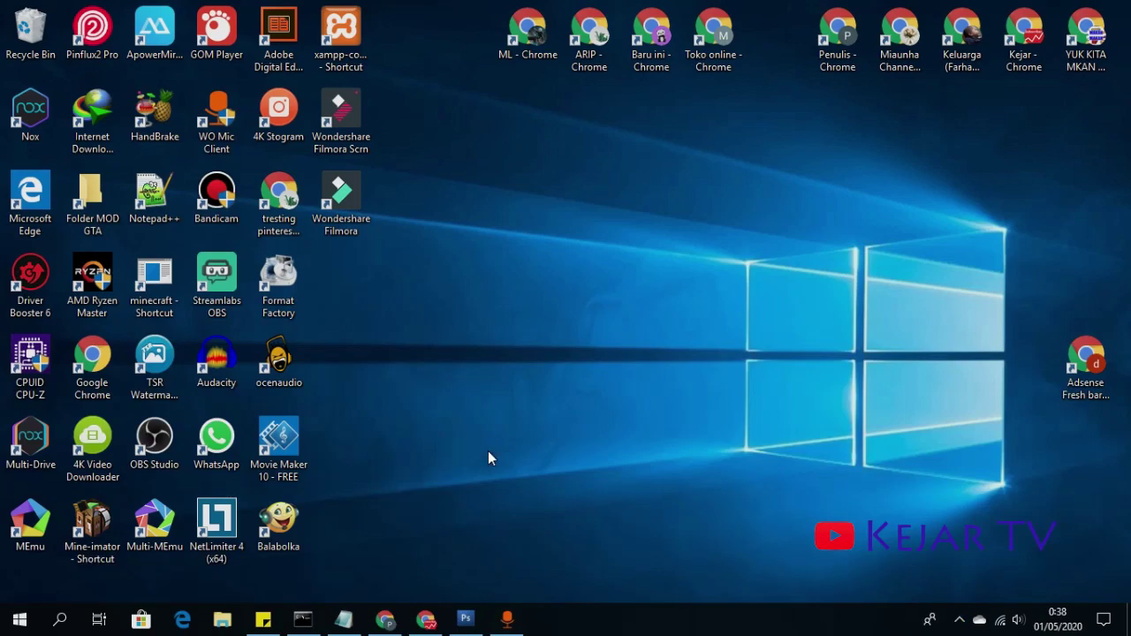
Restore the Photoshop CS3 window from the Windows taskbar
click(466, 618)
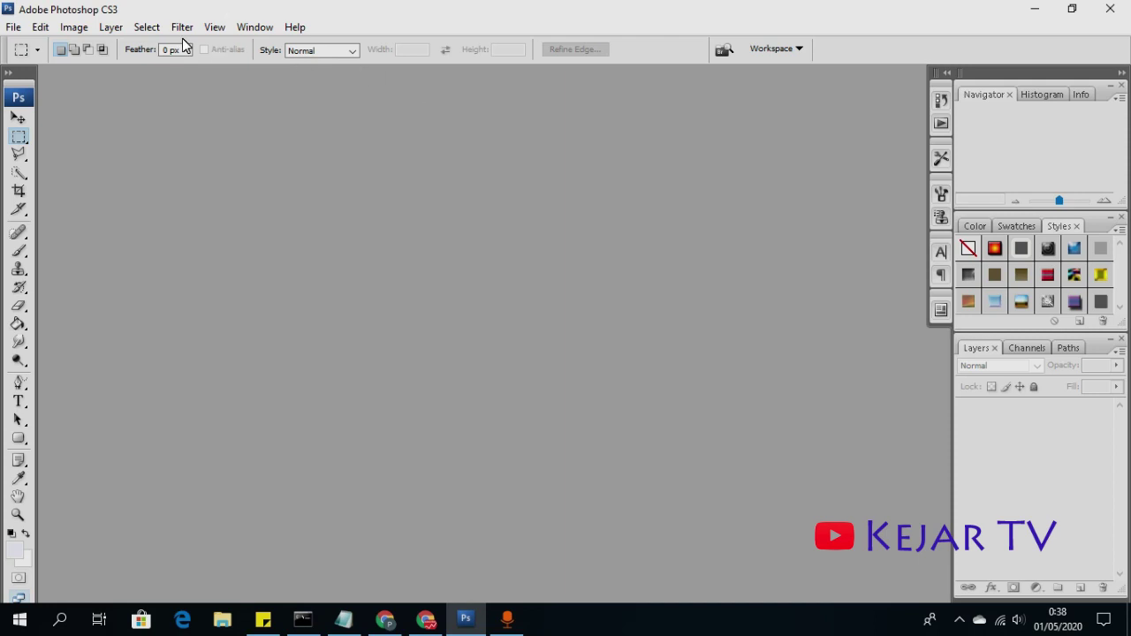
Create Untitled-1: 1280 × 720 px, 72 pixels/inch, RGB Color, white background
click(16, 28)
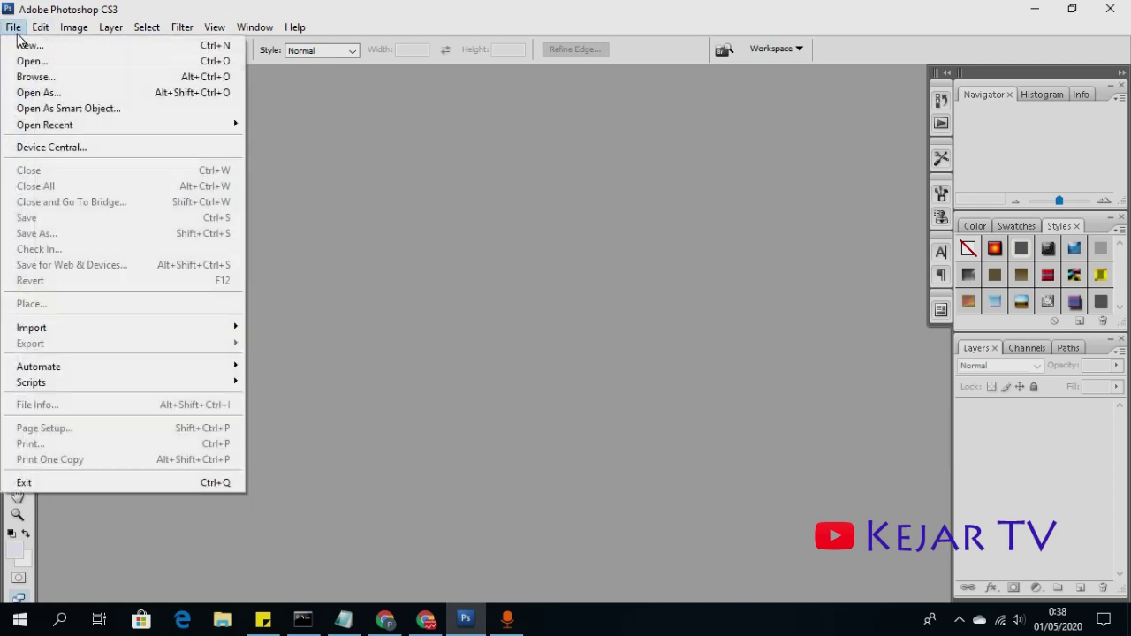
click(20, 51)
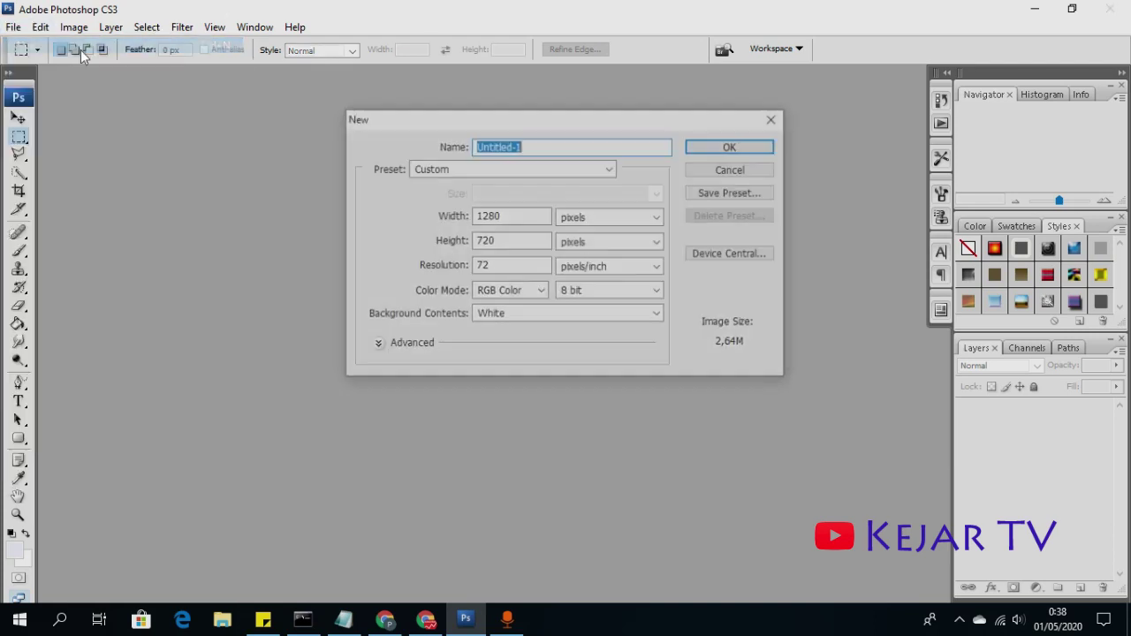
mouse_move(464, 122)
mouse_down()
mouse_move(439, 112)
mouse_move(433, 124)
mouse_up()
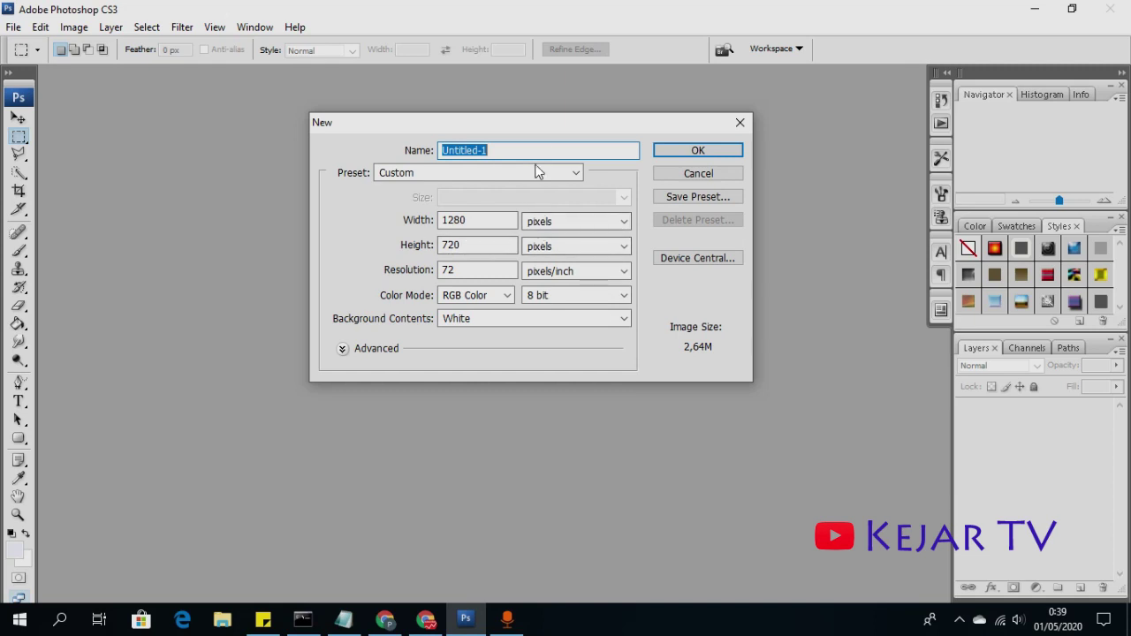
drag(537, 121, 533, 146)
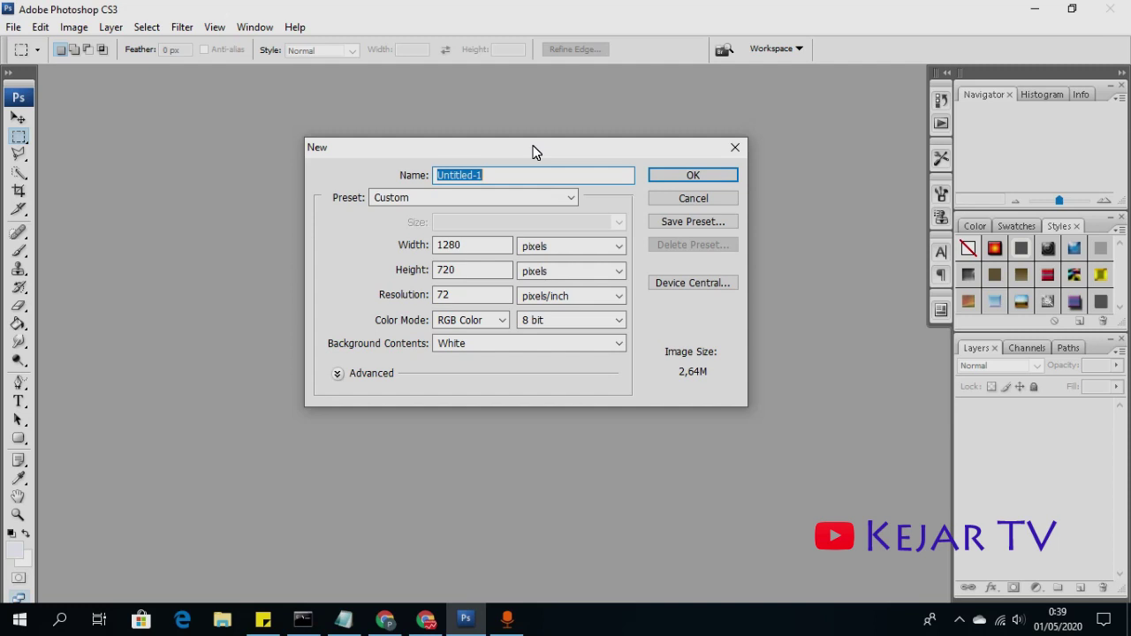
click(683, 177)
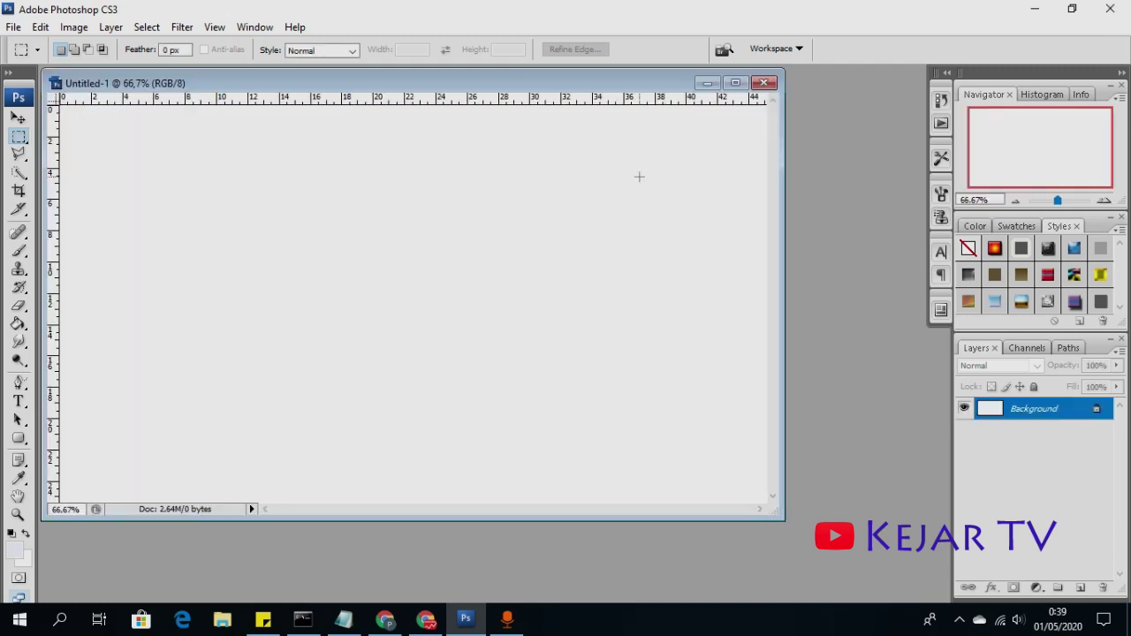
click(568, 96)
Open ayam2.jpg from the Pictures library and shift its window to reveal Untitled-1
drag(554, 81, 614, 91)
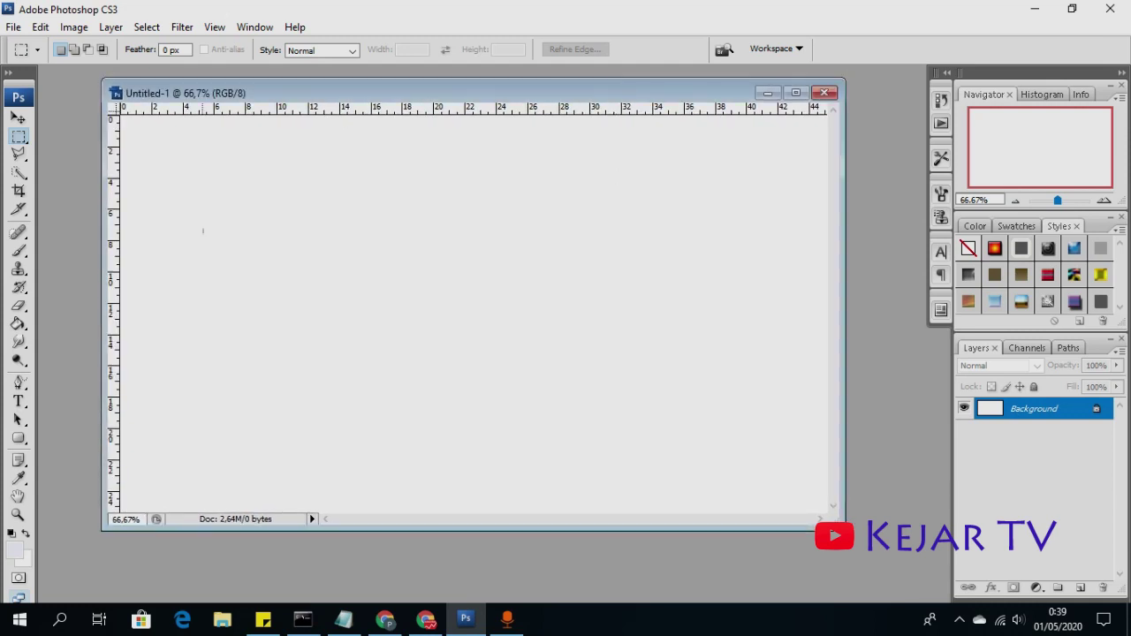
drag(431, 103, 368, 121)
click(13, 27)
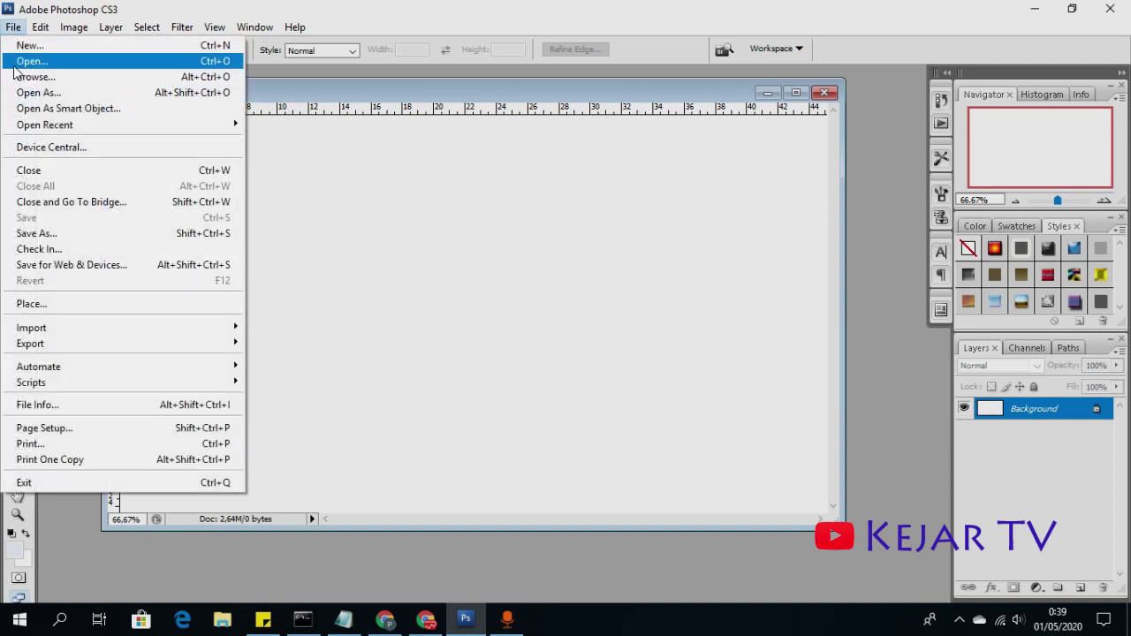
click(15, 63)
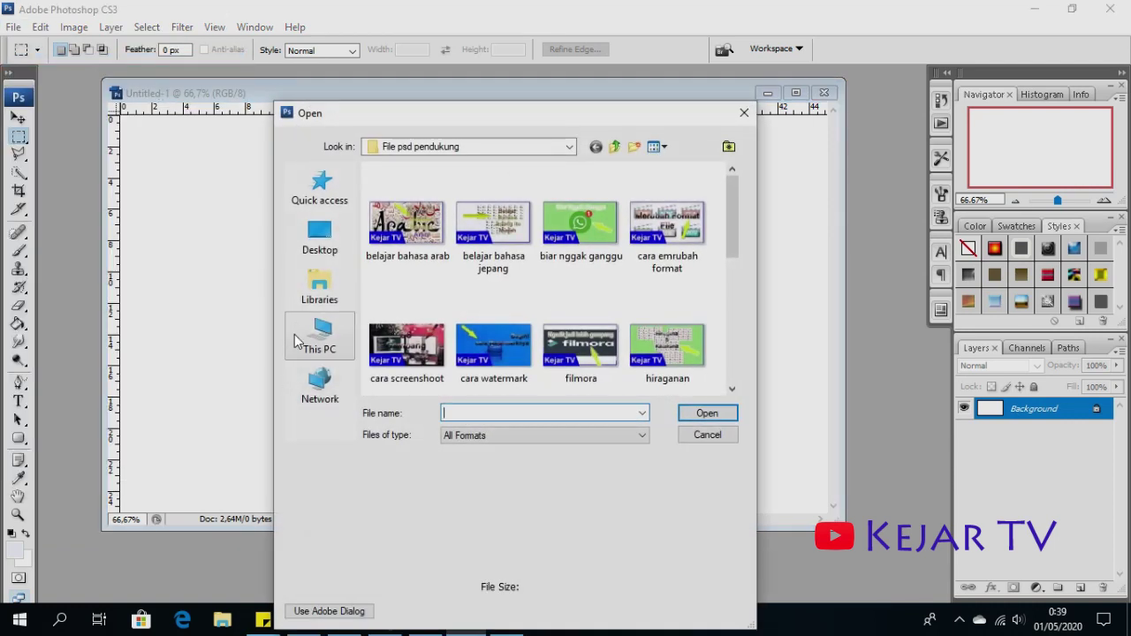
click(320, 336)
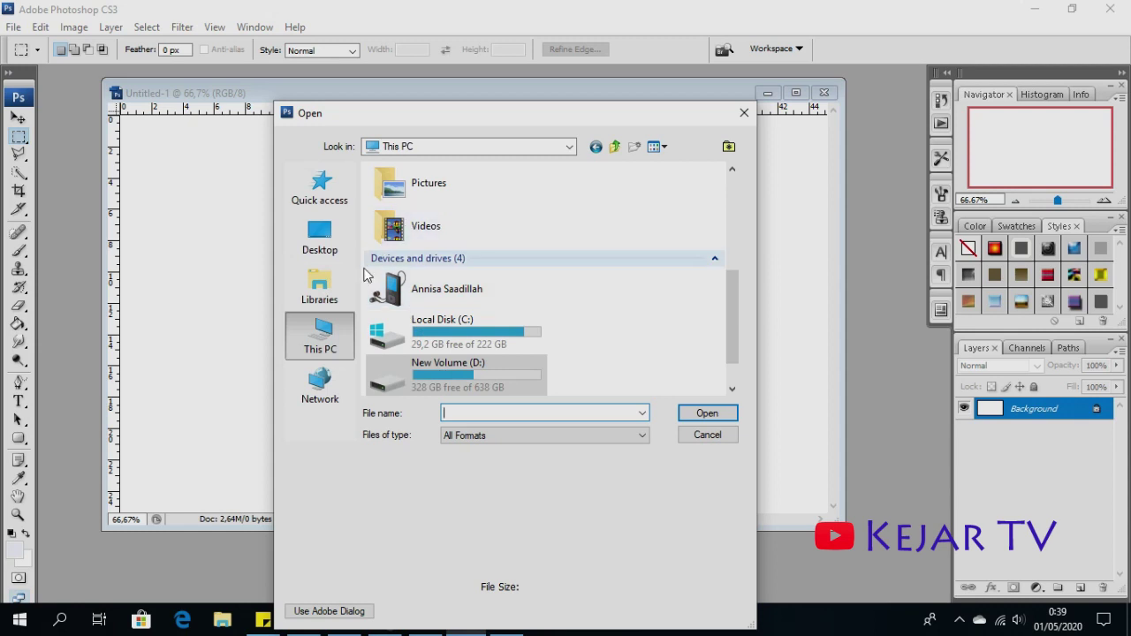
scroll(415, 292, up, 2)
scroll(425, 270, up, 3)
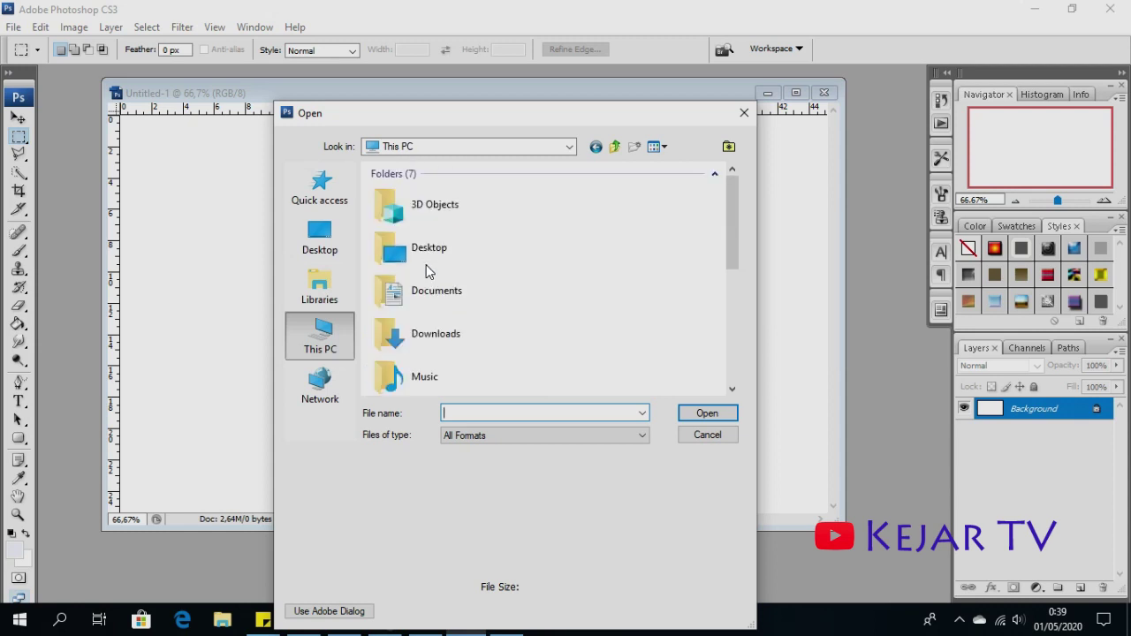
click(325, 289)
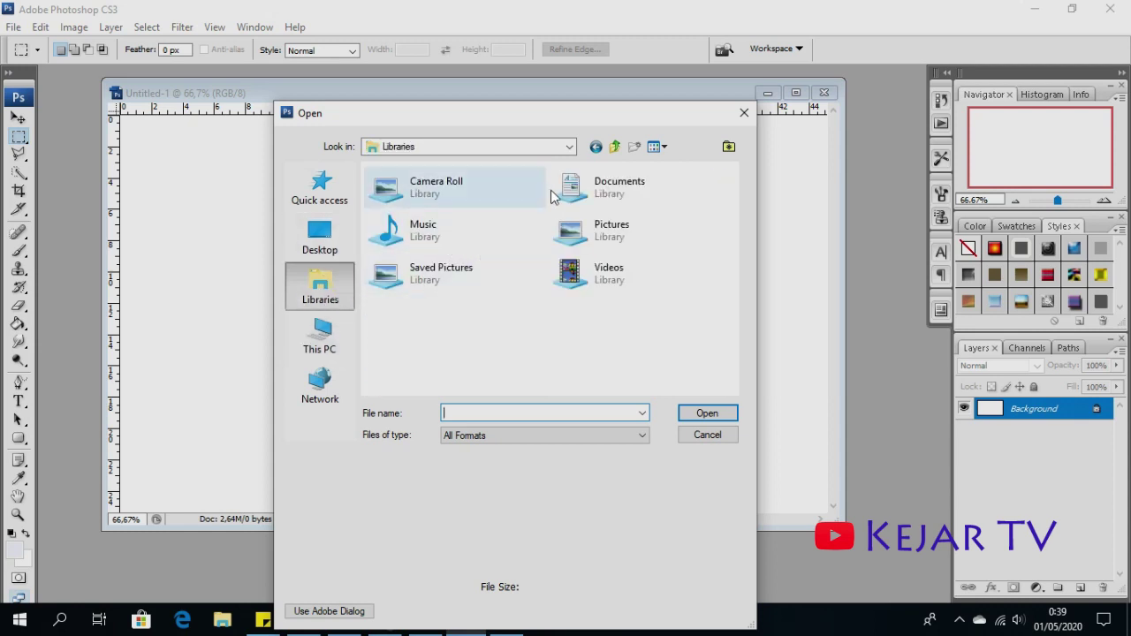
double_click(587, 239)
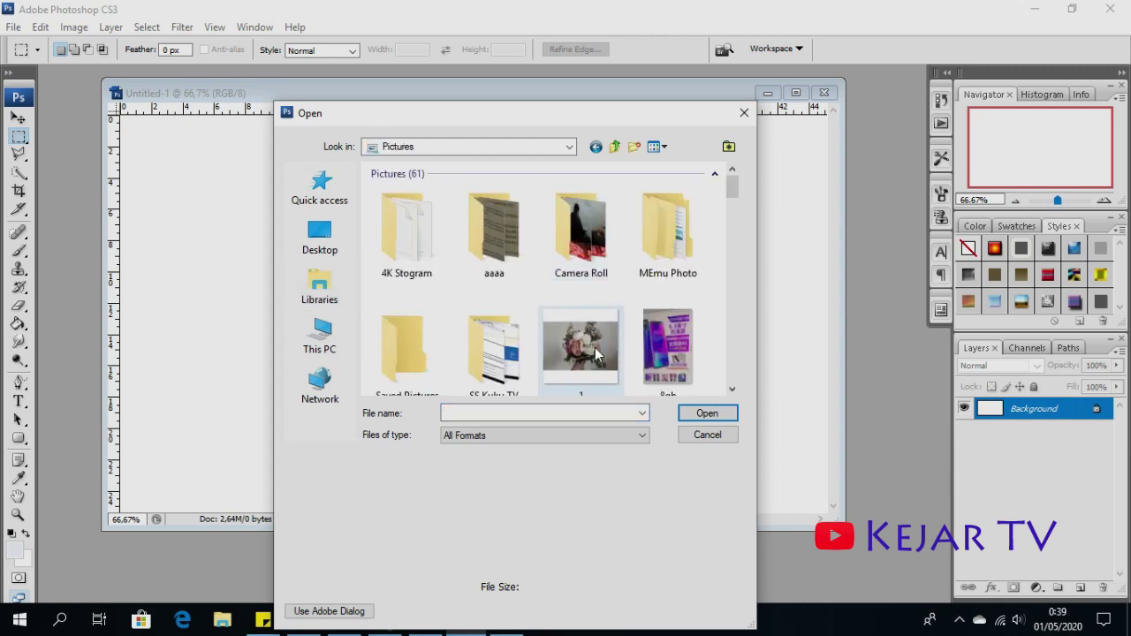
scroll(614, 351, down, 3)
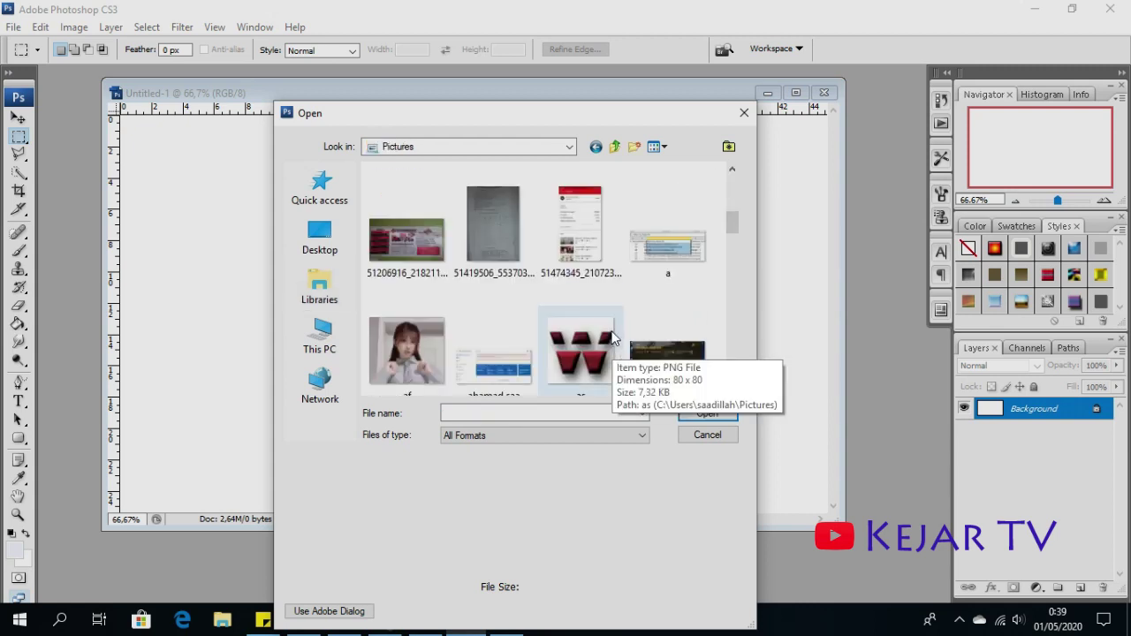
scroll(614, 352, down, 3)
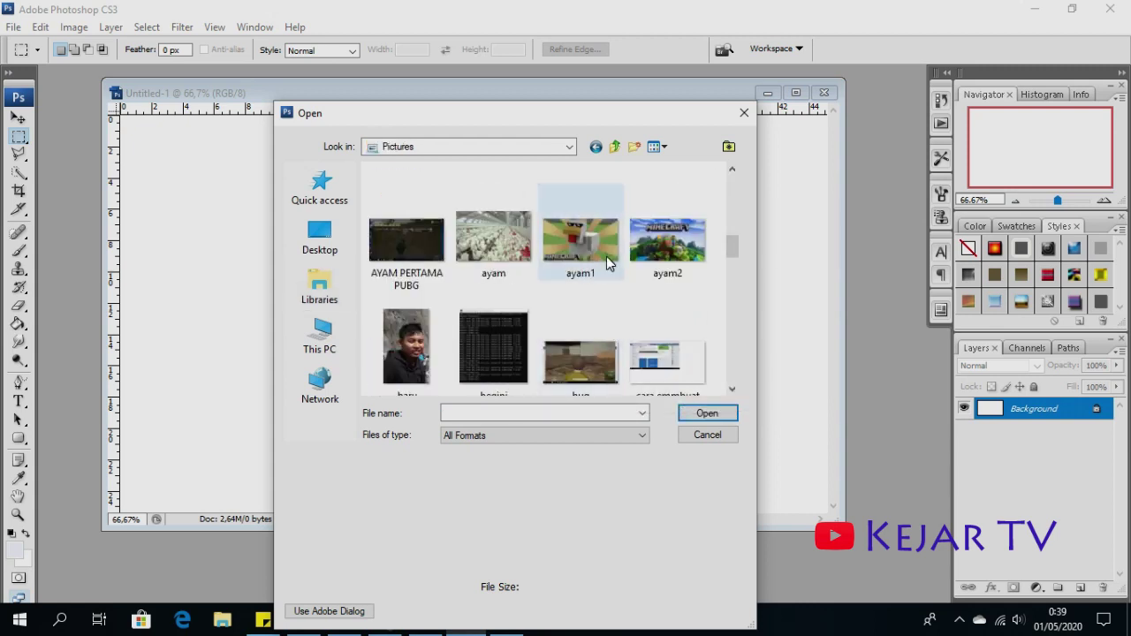
mouse_move(580, 237)
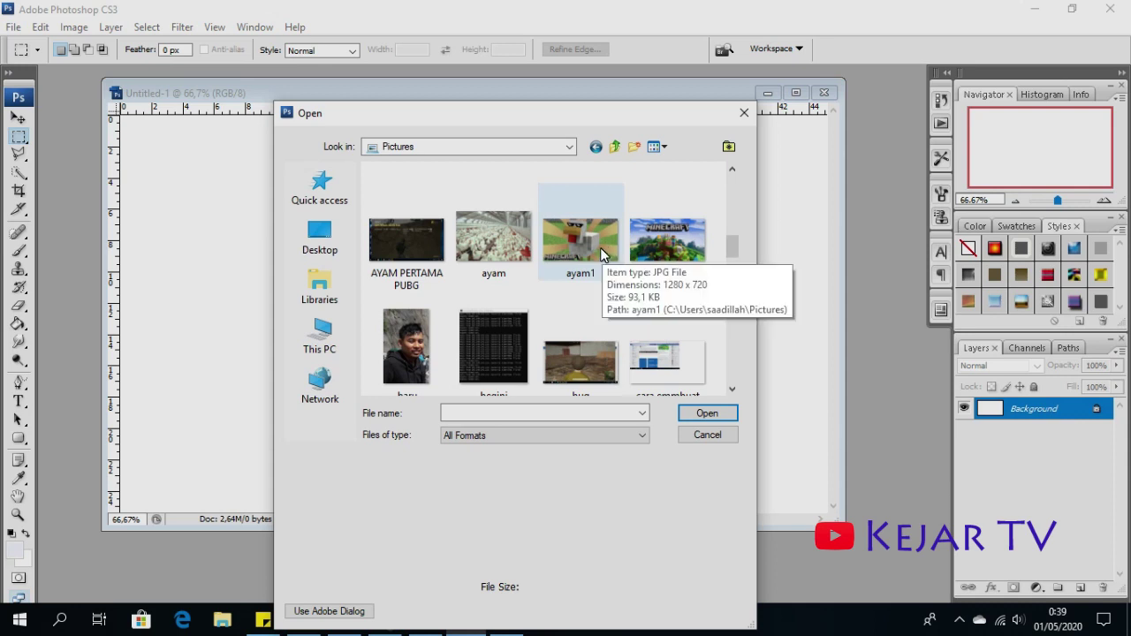
double_click(689, 250)
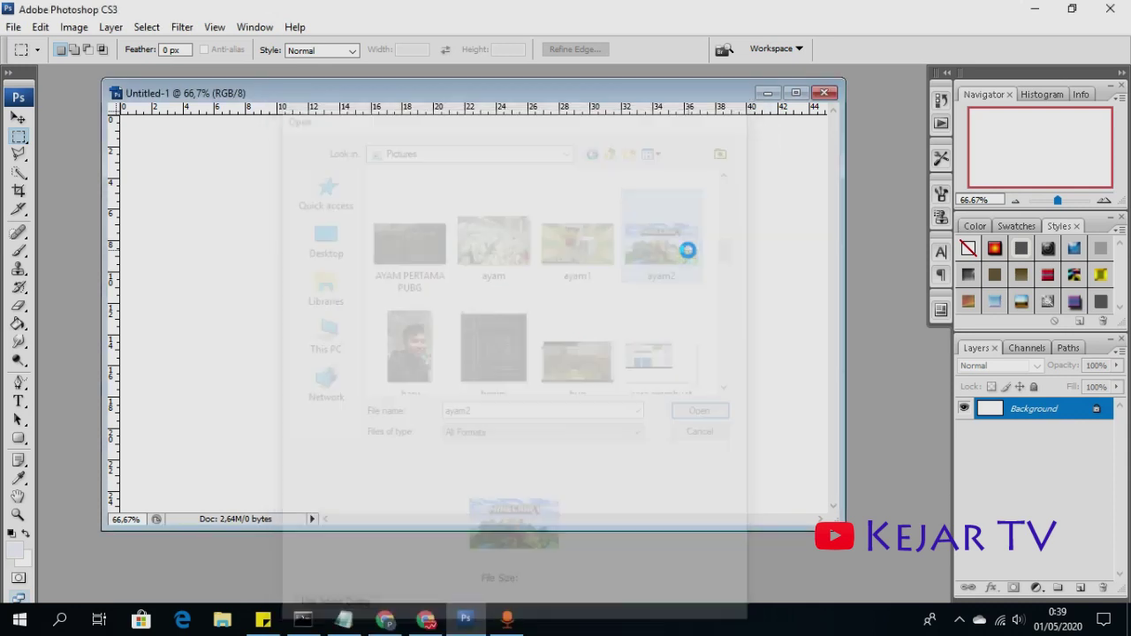
drag(518, 87, 524, 144)
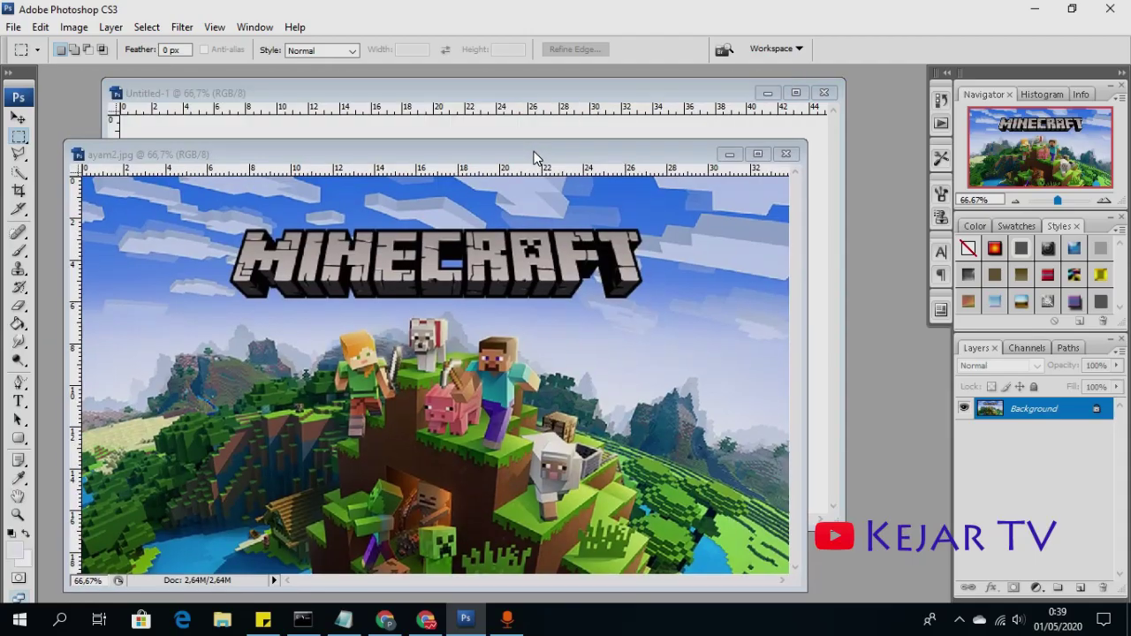
Open the sunglasses chicken image ayam1.jpg from Pictures
click(13, 27)
click(24, 61)
click(631, 338)
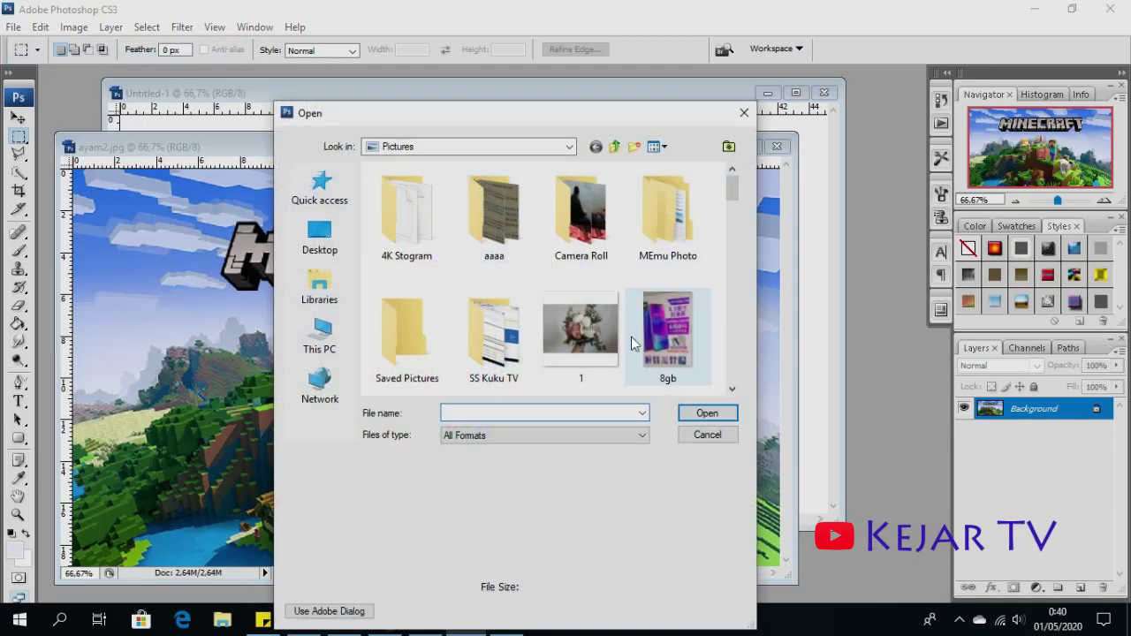
scroll(638, 333, down, 2)
scroll(654, 302, down, 2)
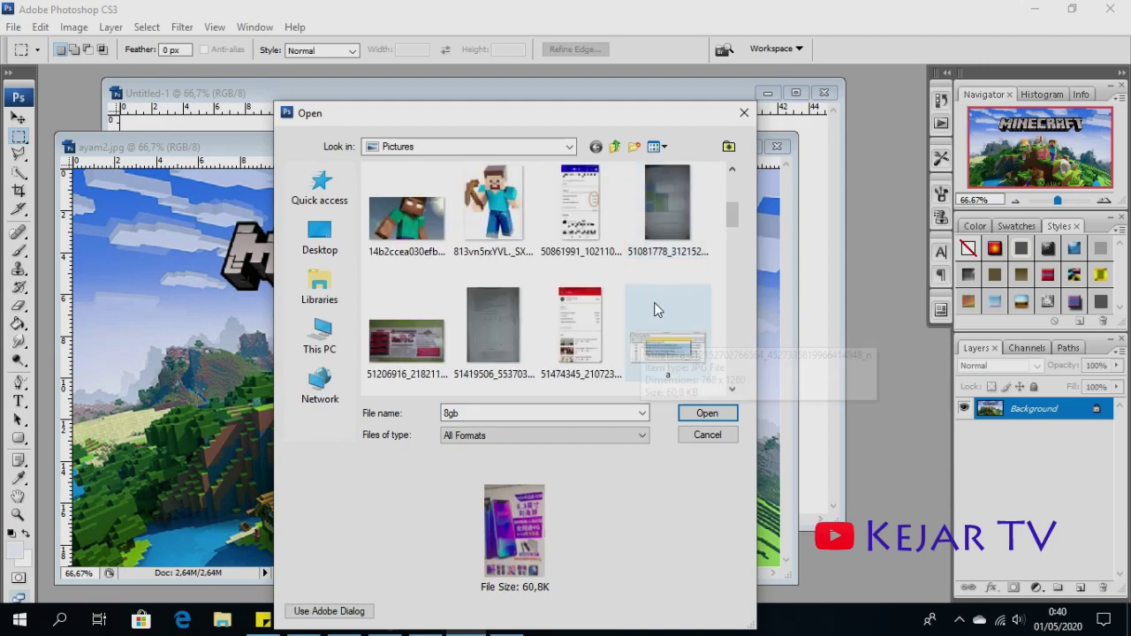
scroll(665, 297, down, 2)
double_click(580, 341)
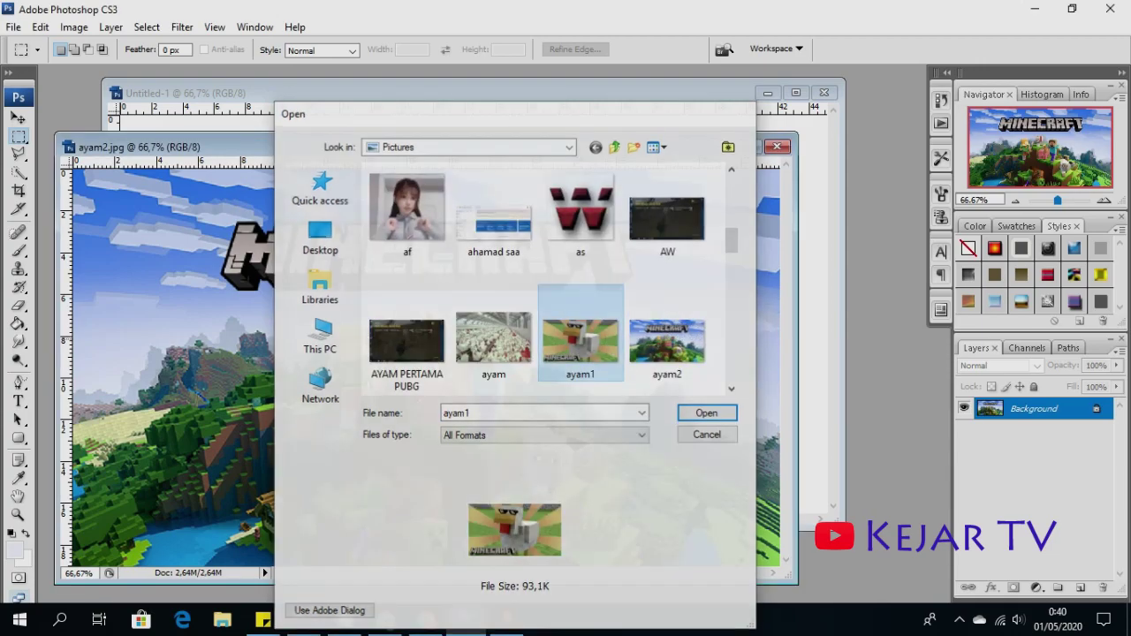
Rearrange the ayam1.jpg and ayam2.jpg document windows so each stays visible
drag(294, 96, 419, 144)
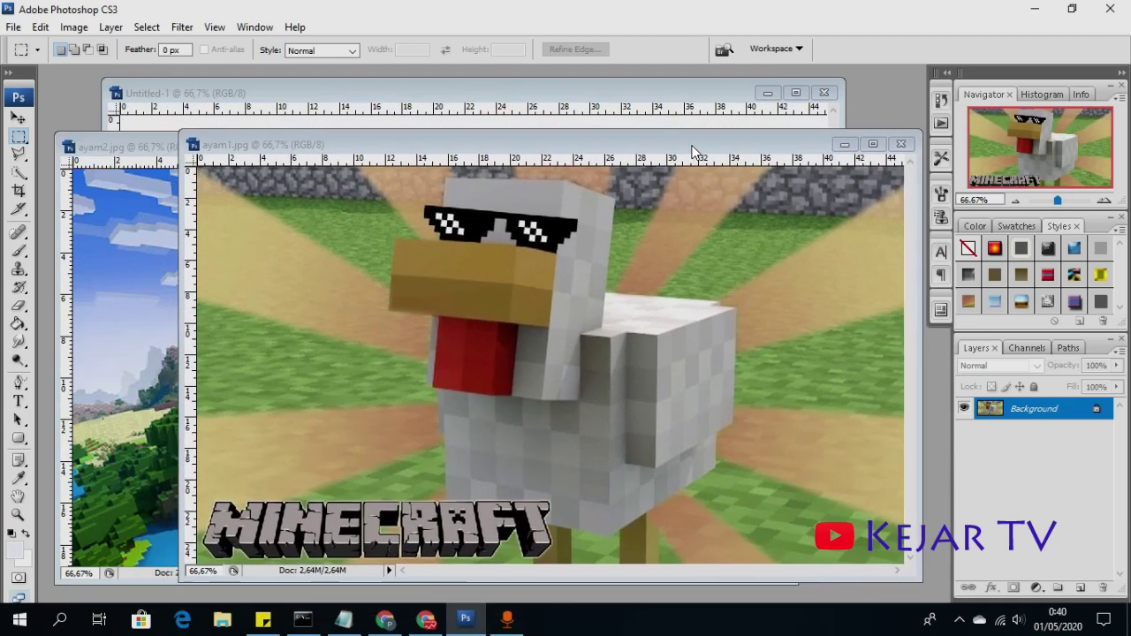
click(168, 147)
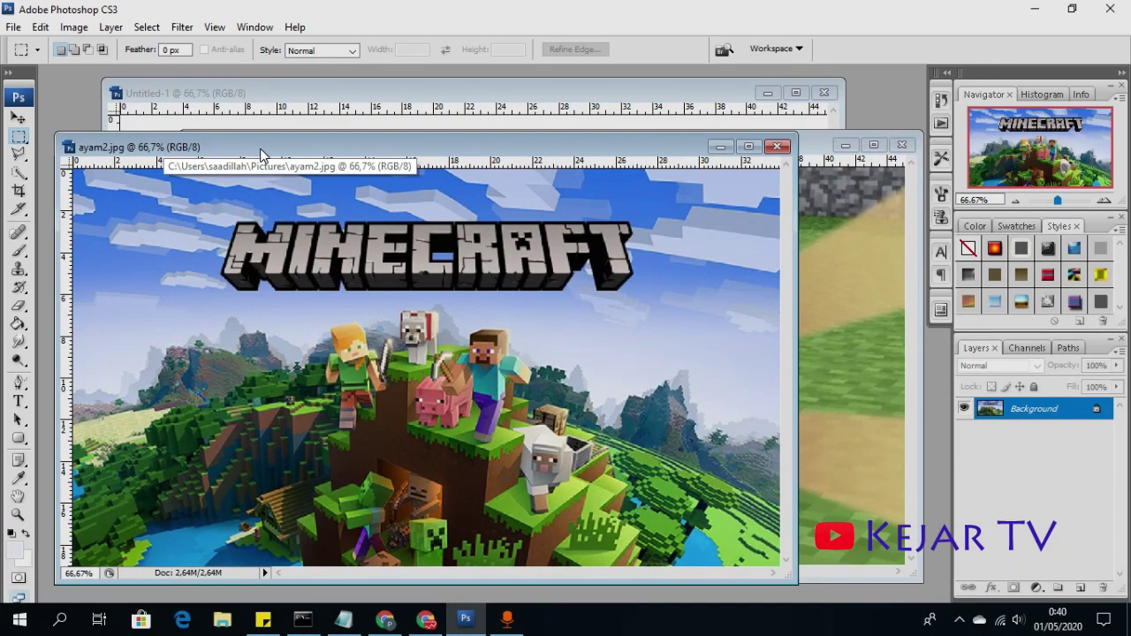
drag(265, 147, 266, 177)
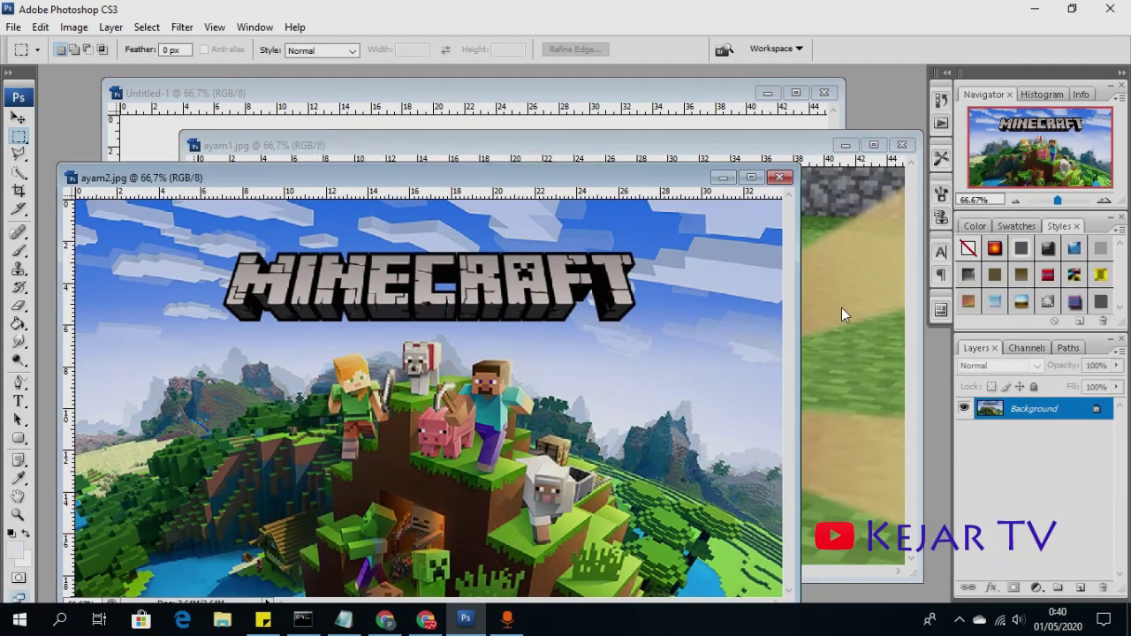
click(667, 147)
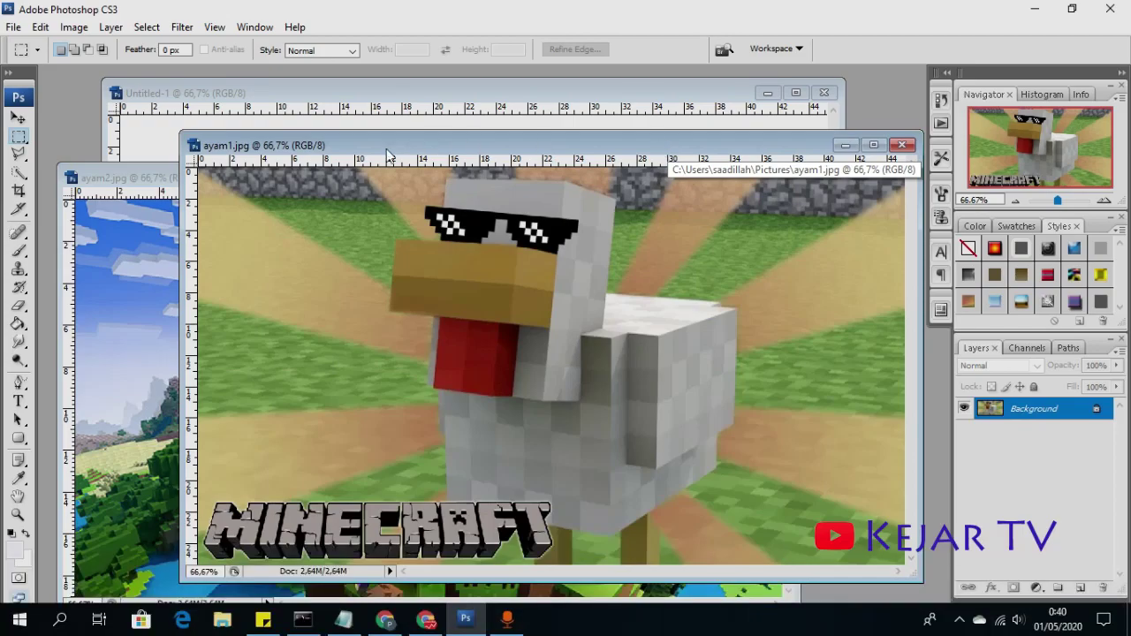
click(141, 178)
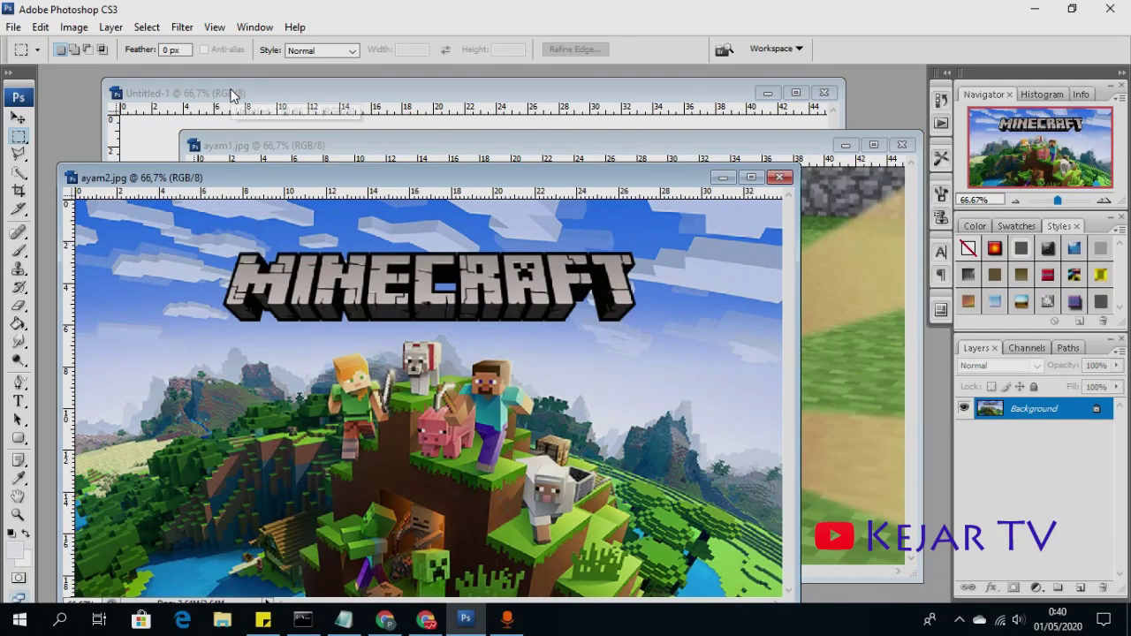
mouse_move(451, 177)
mouse_down()
mouse_move(477, 100)
mouse_move(474, 162)
mouse_up()
Cut the whole ayam2.jpg landscape and paste it into Untitled-1 as Layer 1
click(431, 97)
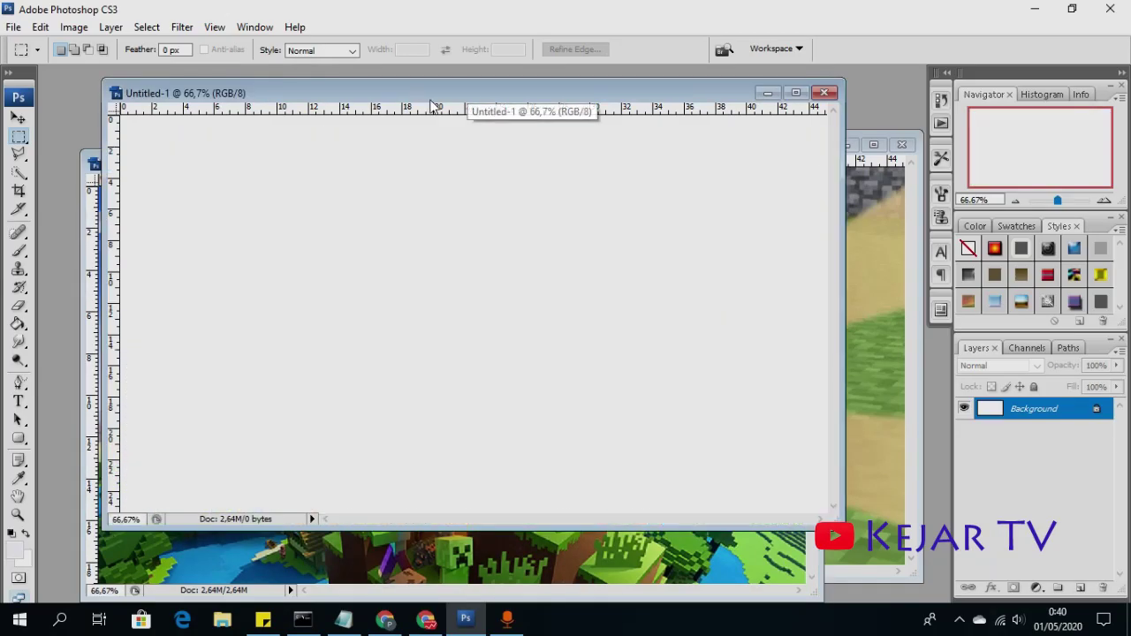
click(94, 164)
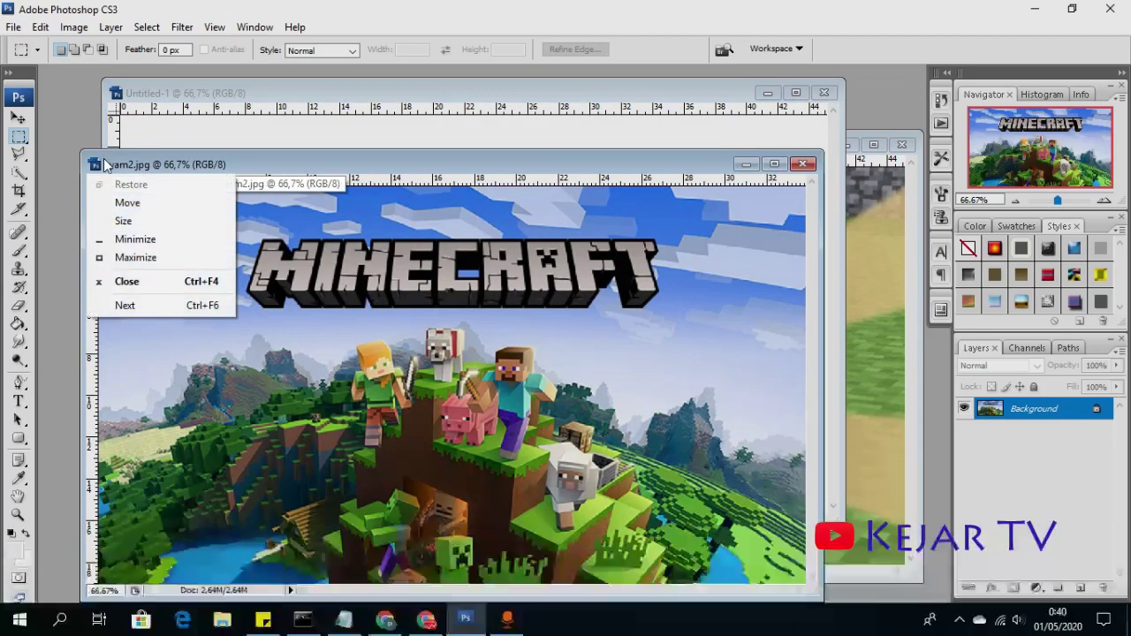
click(221, 168)
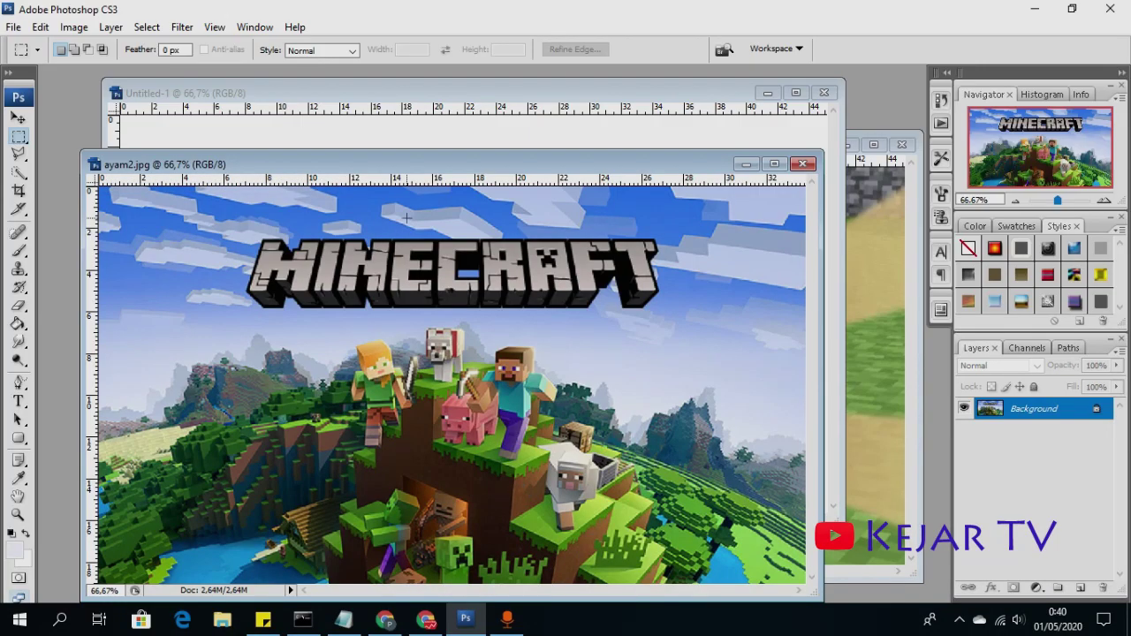
key(ctrl+a)
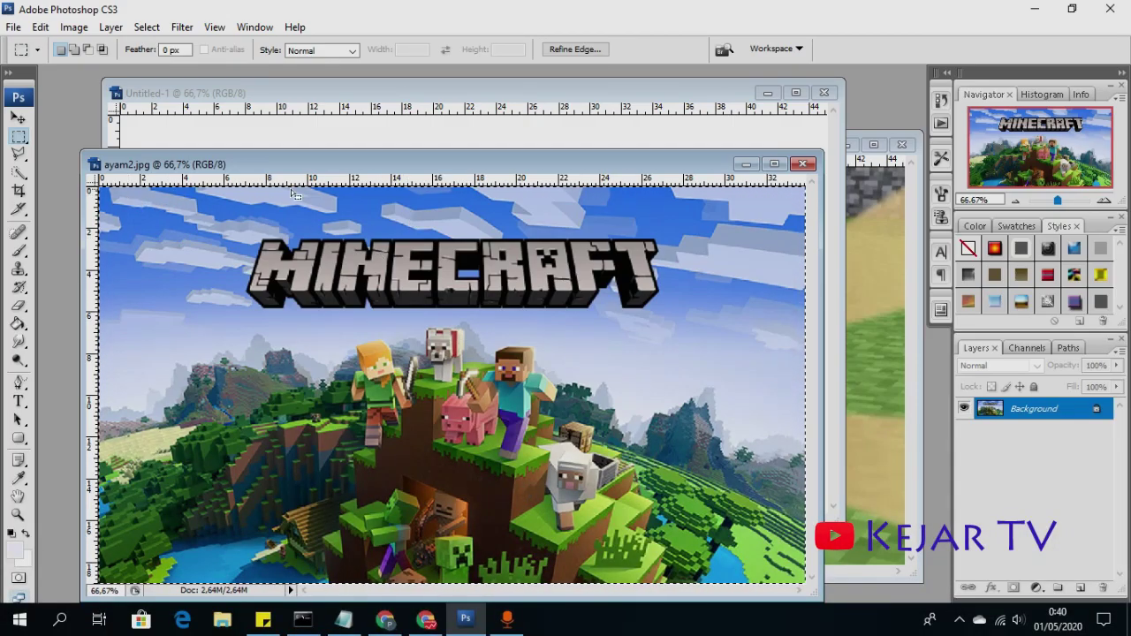
key(ctrl+x)
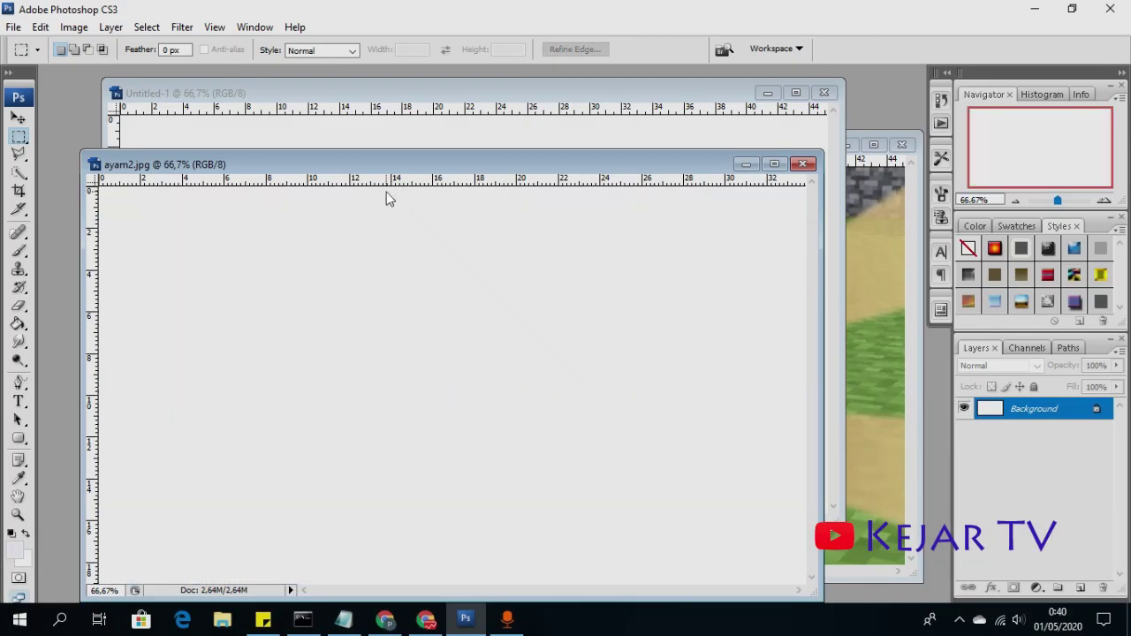
click(385, 119)
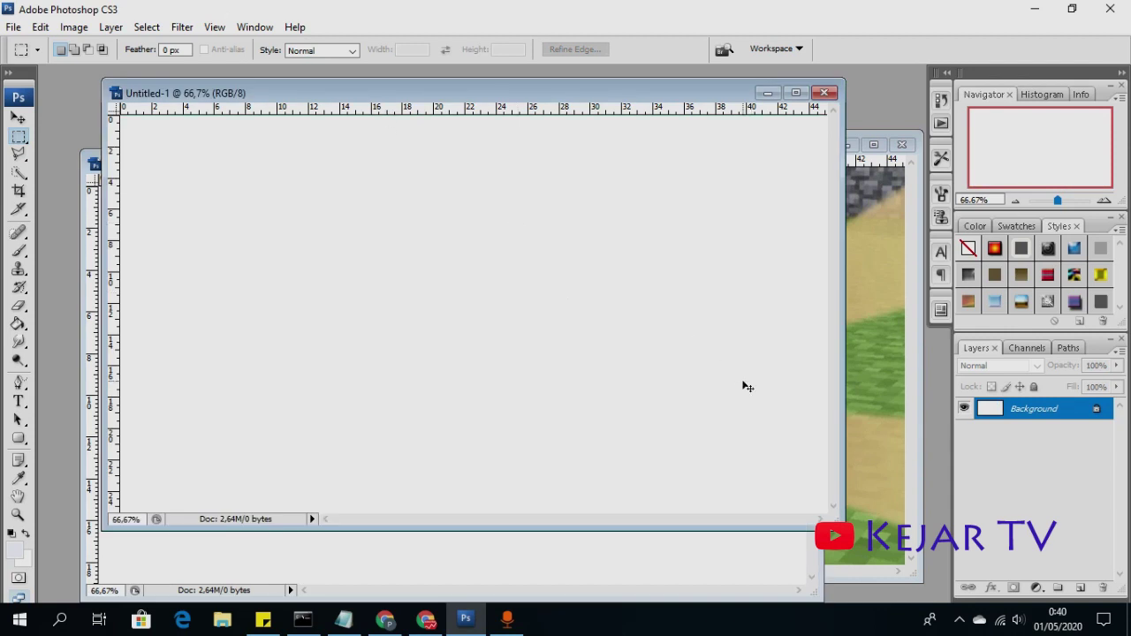
key(ctrl+v)
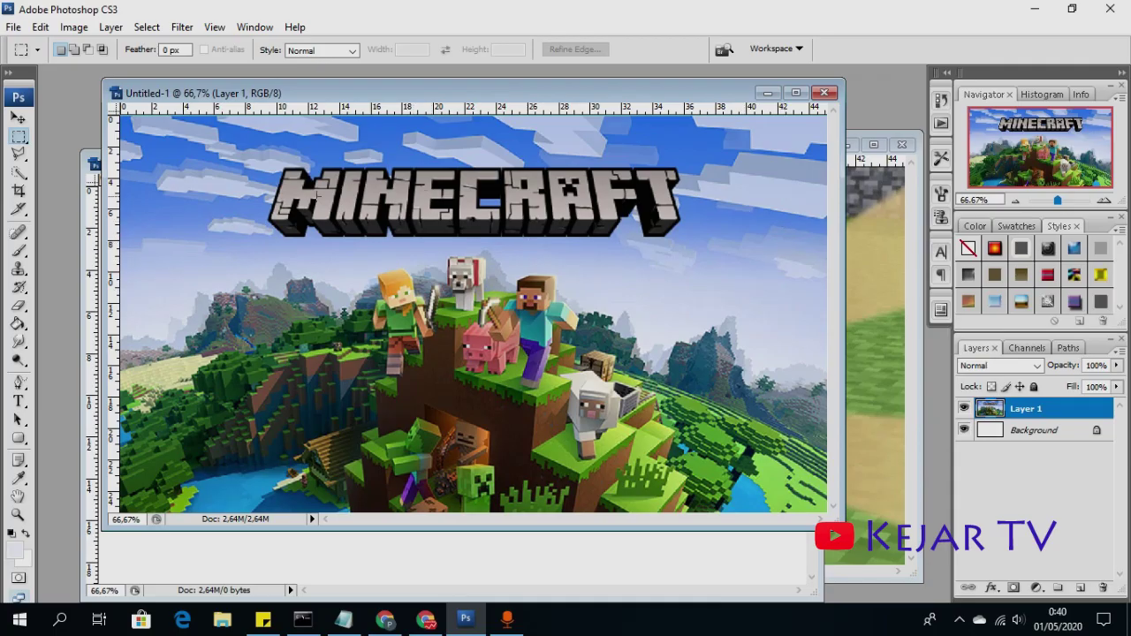
click(94, 163)
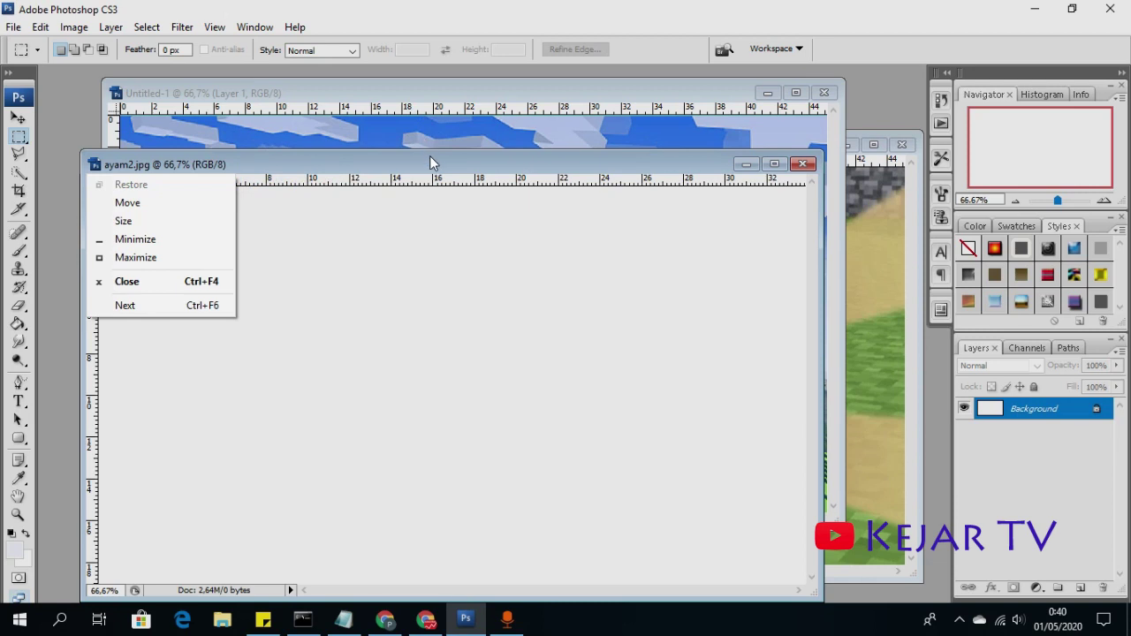
drag(432, 163, 414, 90)
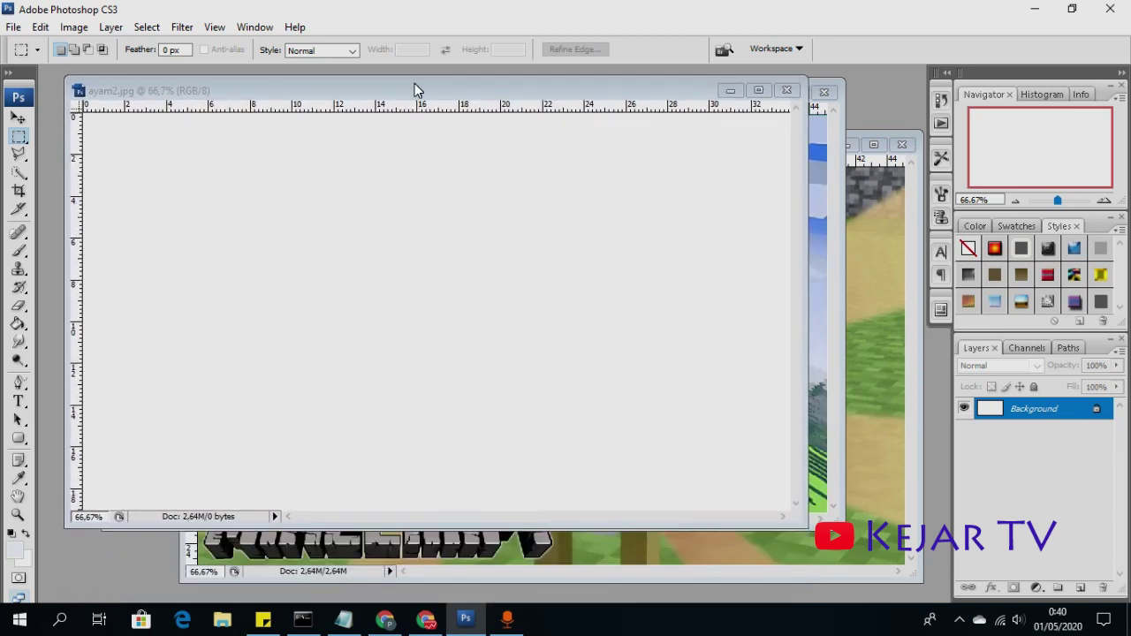
drag(414, 90, 405, 141)
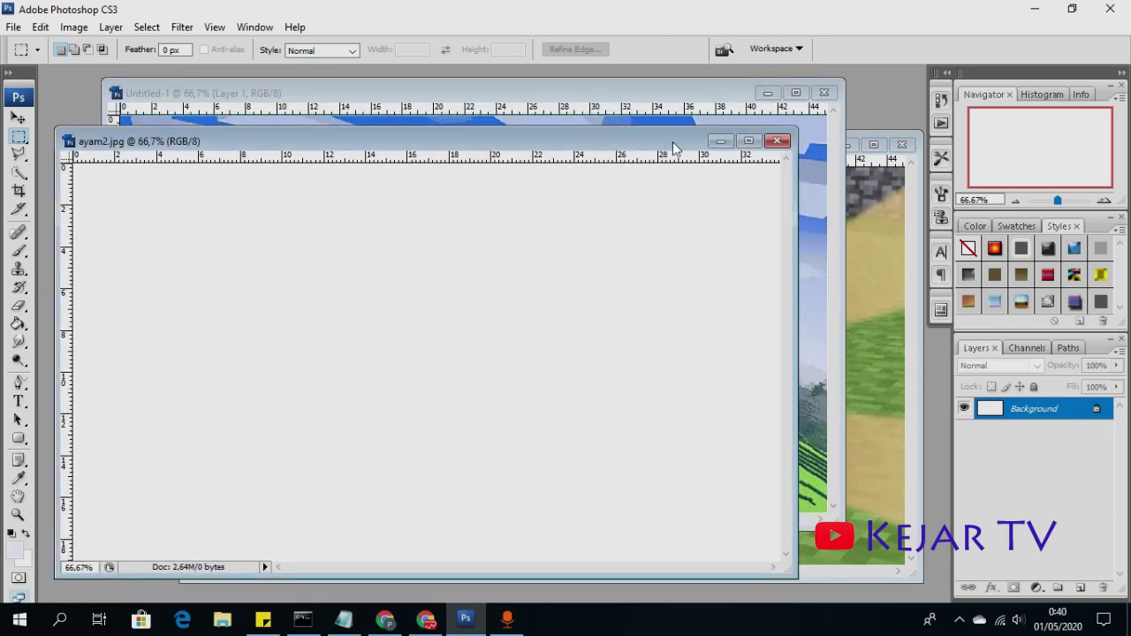
Close ayam2.jpg discarding changes, then activate the ayam1.jpg chicken window
click(776, 142)
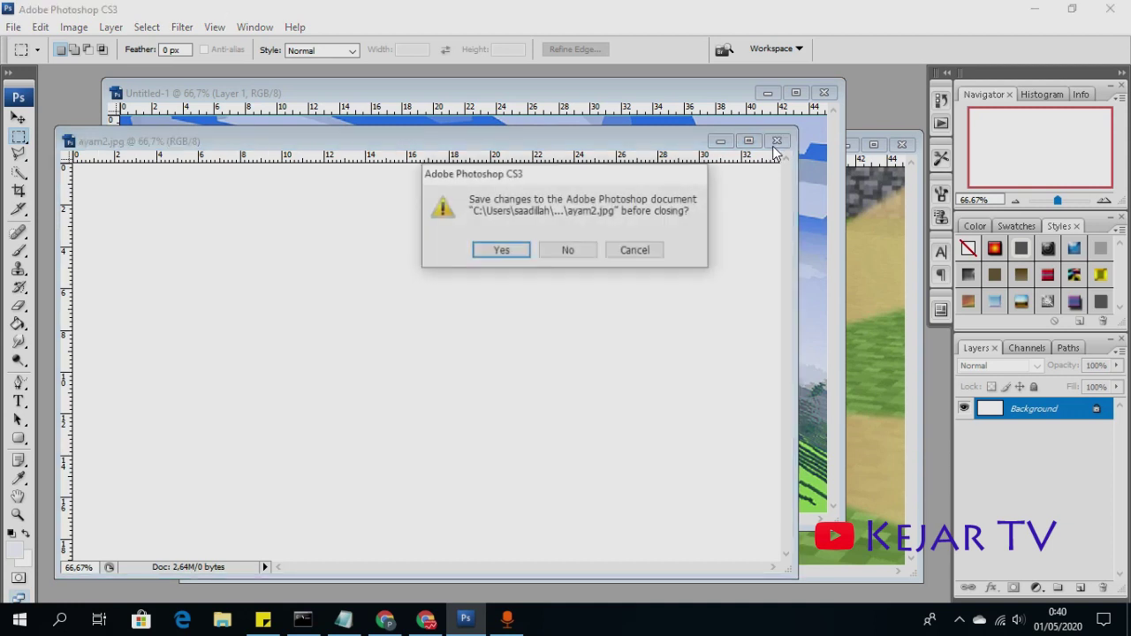
click(566, 250)
drag(533, 97, 511, 109)
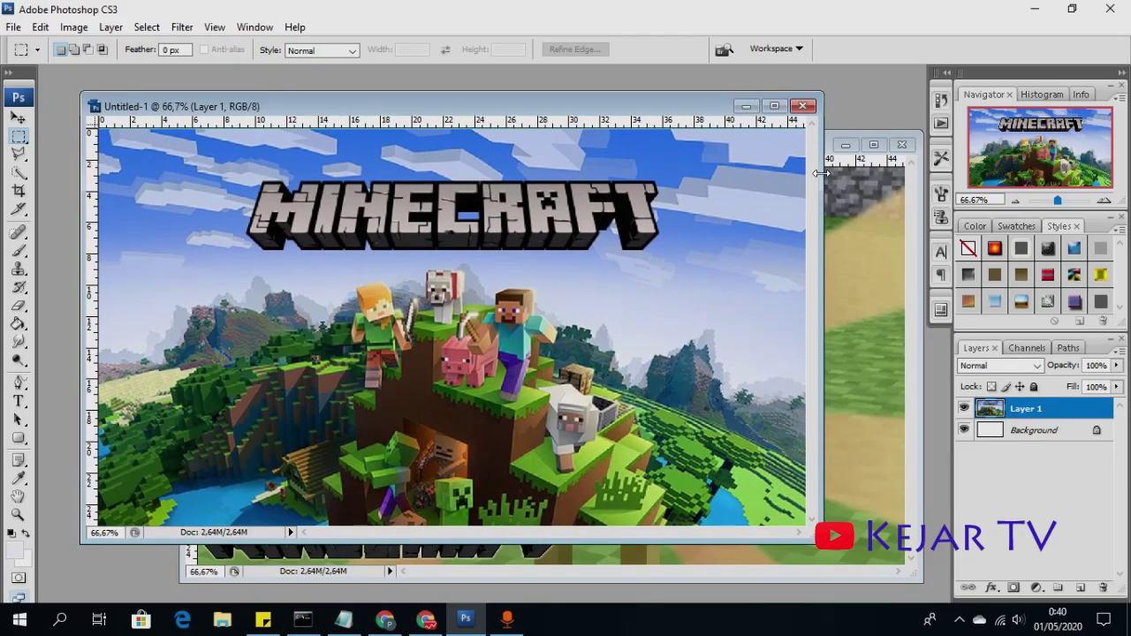
click(913, 205)
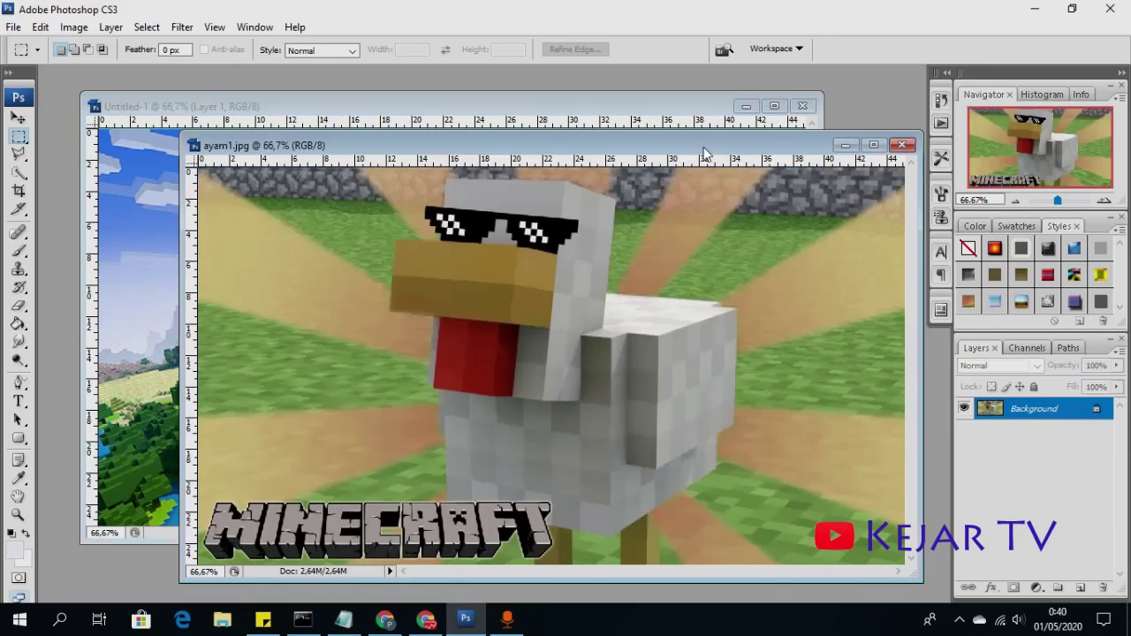
drag(708, 148, 741, 150)
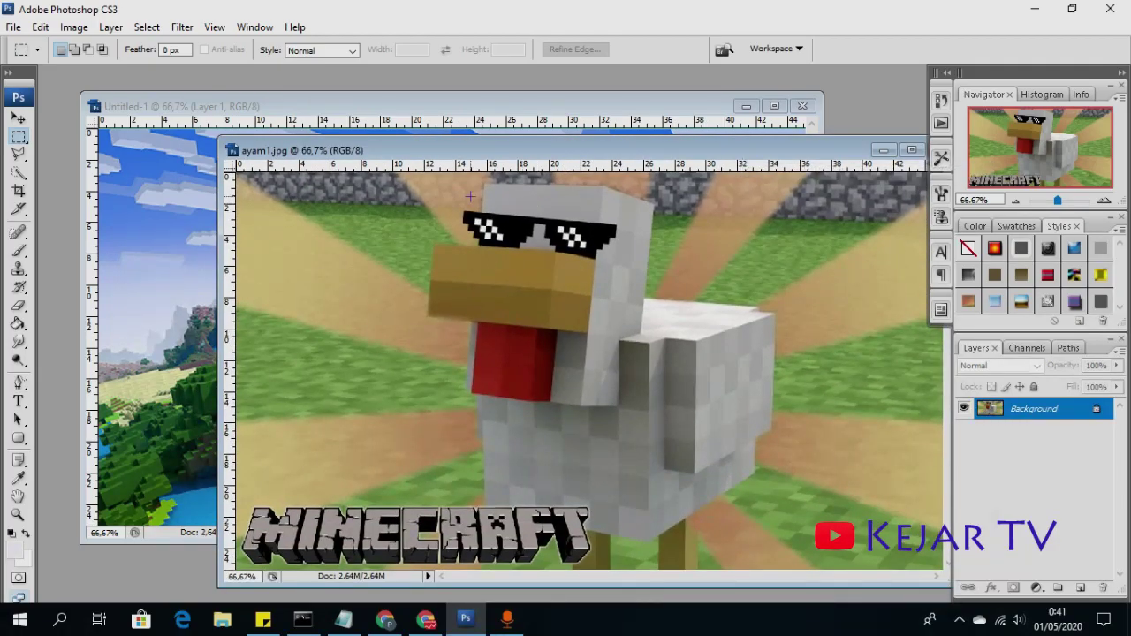
With Quick Selection, brush over the chicken's head, sunglasses, beak and wattle
click(18, 175)
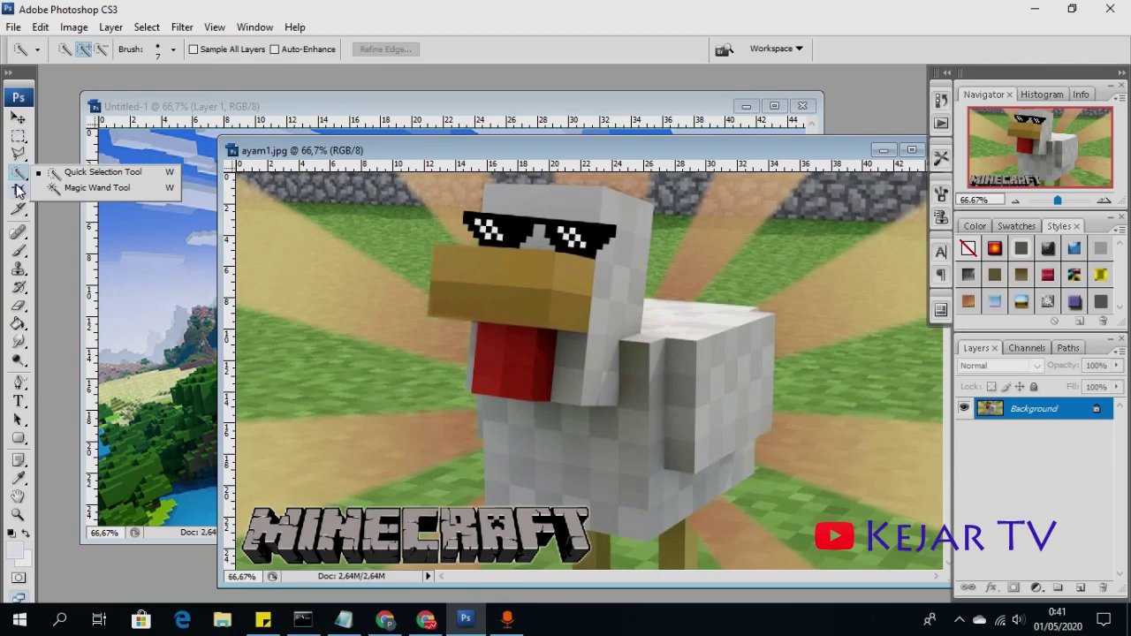
click(80, 176)
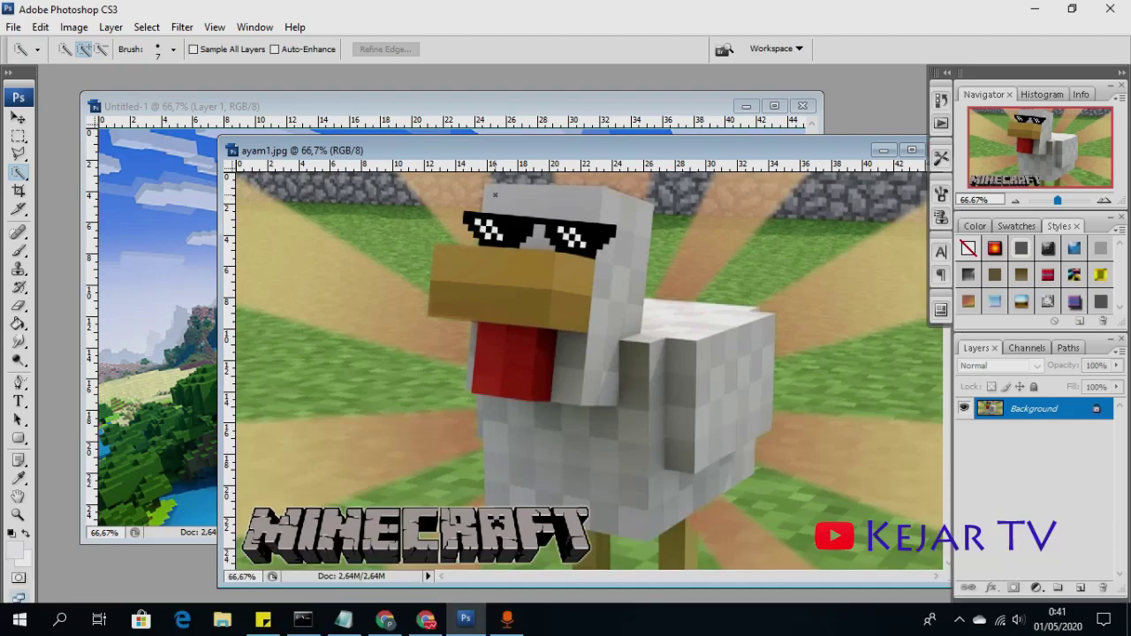
mouse_move(494, 191)
mouse_down()
mouse_move(493, 226)
mouse_move(518, 202)
mouse_up()
drag(532, 216, 548, 247)
drag(530, 275, 583, 311)
drag(512, 326, 513, 371)
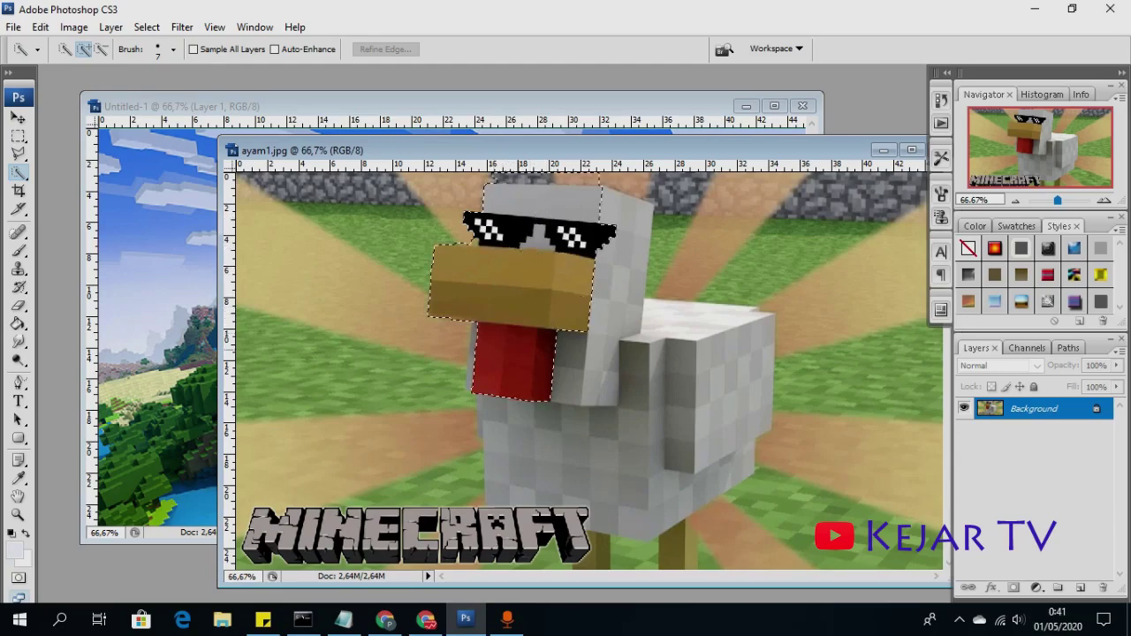
Extend the selection over the head's right side, grey patches, body and right leg
drag(577, 386, 624, 283)
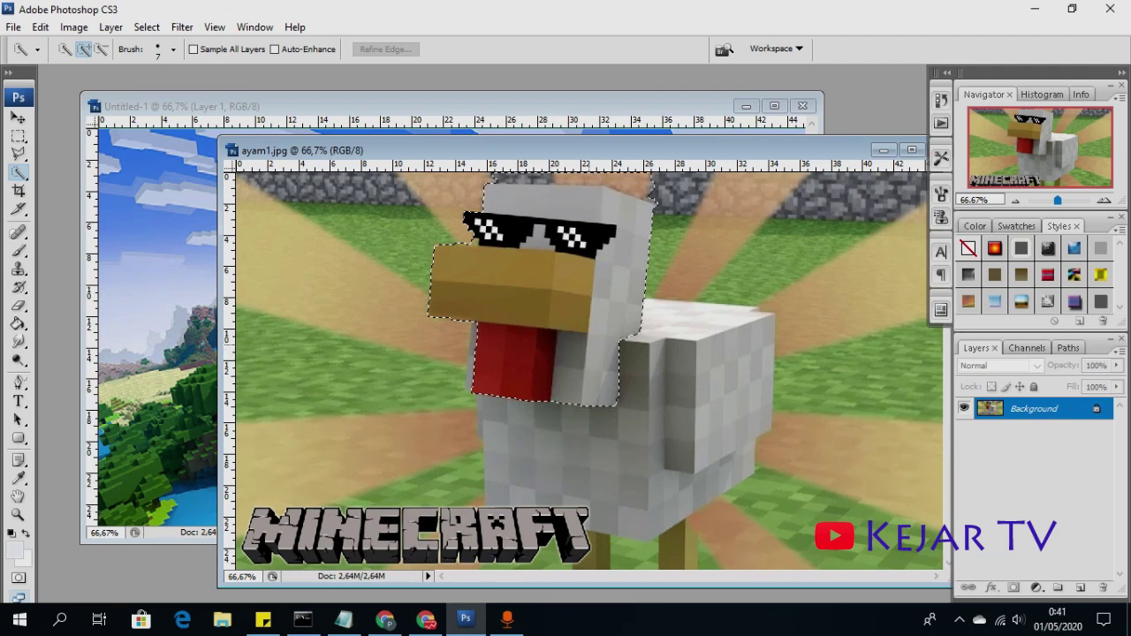
click(642, 393)
click(676, 371)
mouse_move(658, 322)
mouse_down()
mouse_move(725, 314)
mouse_move(677, 525)
mouse_up()
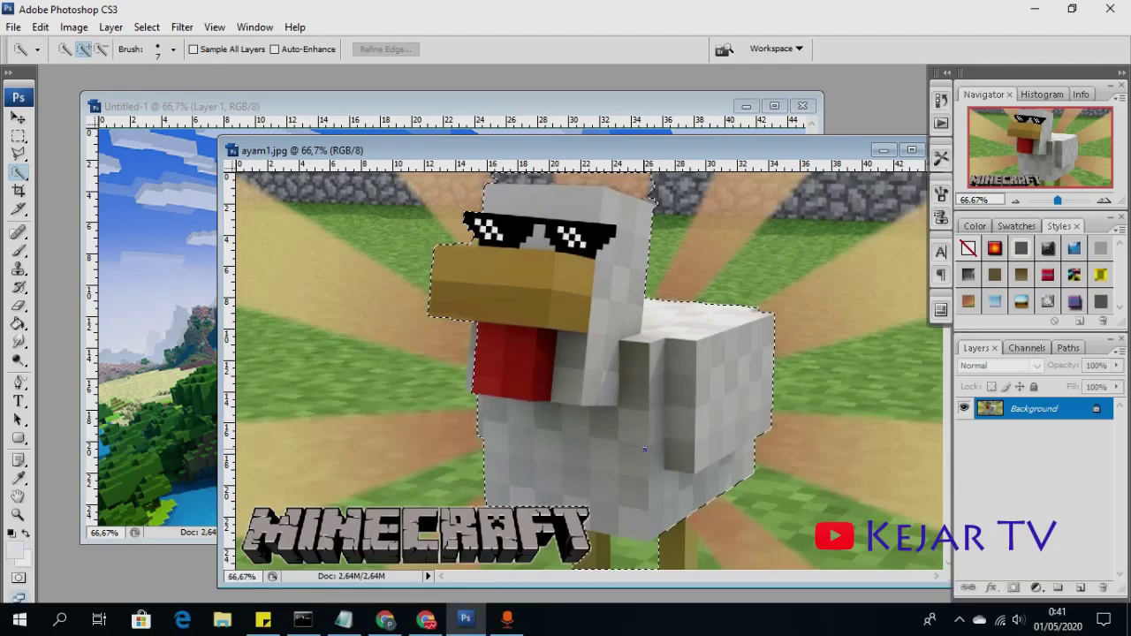
drag(644, 450, 631, 473)
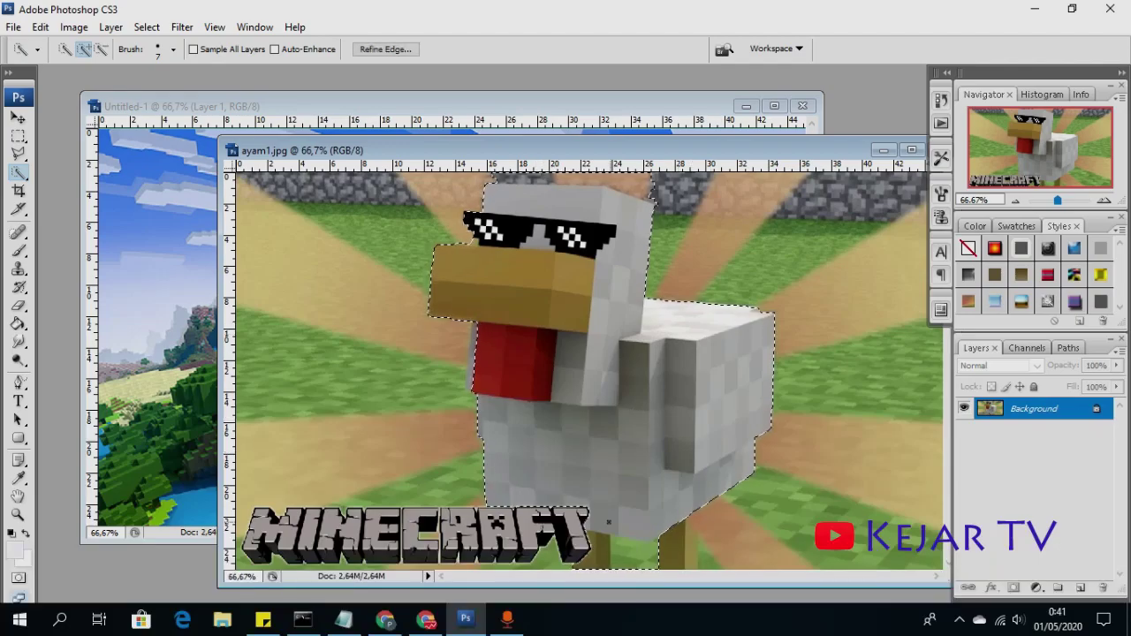
click(672, 535)
click(690, 544)
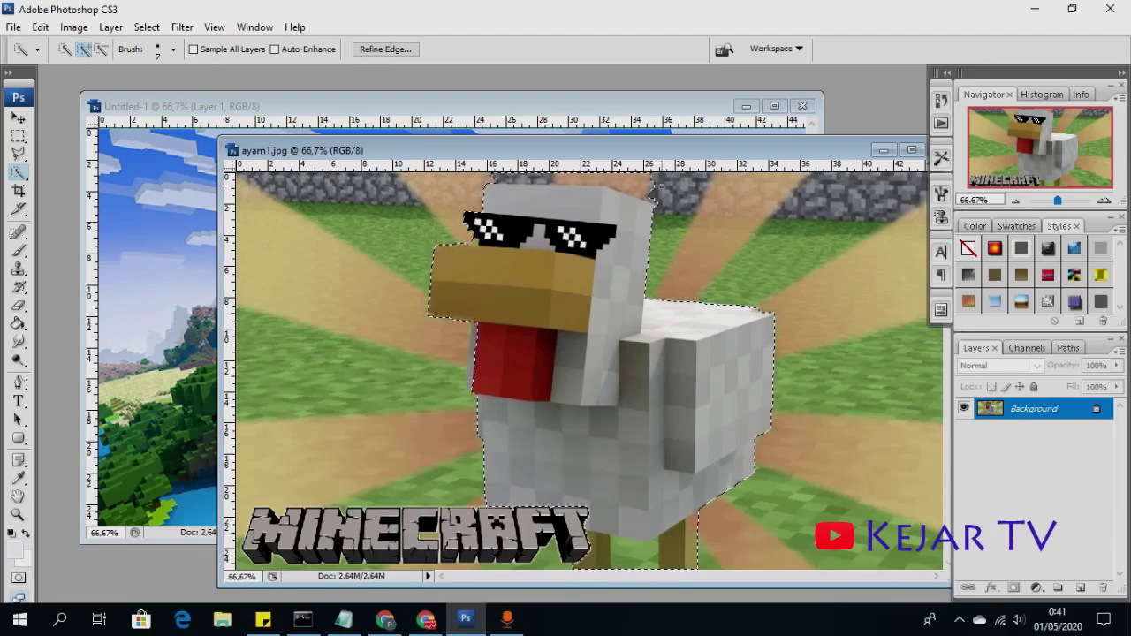
Toggle between Subtract from and Add to selection modes to refine the chicken outline
click(100, 50)
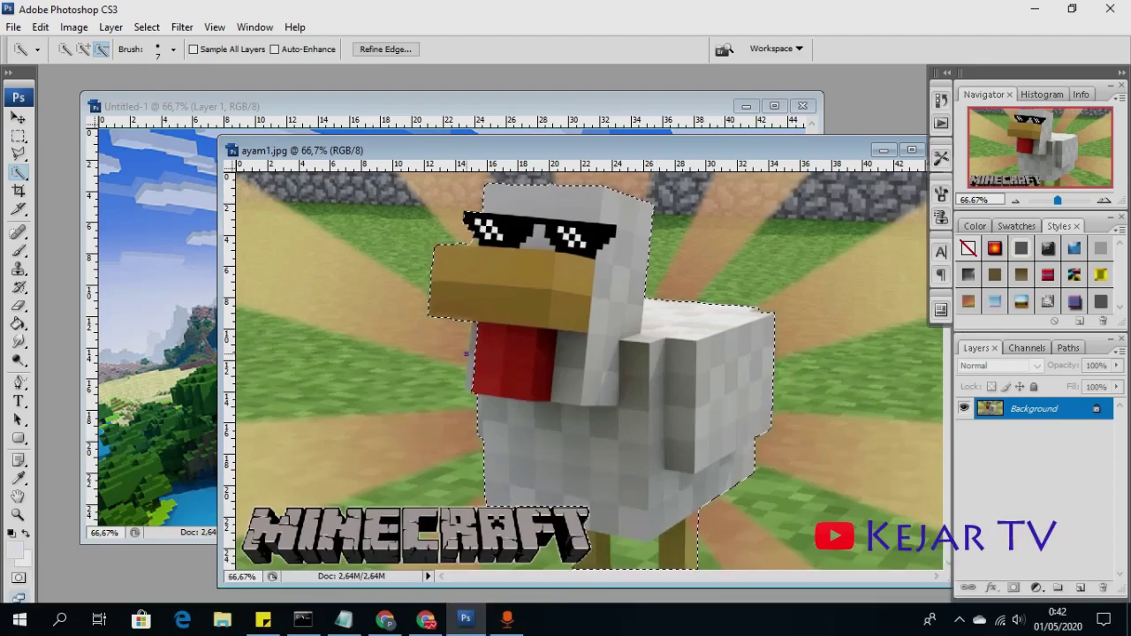
click(89, 52)
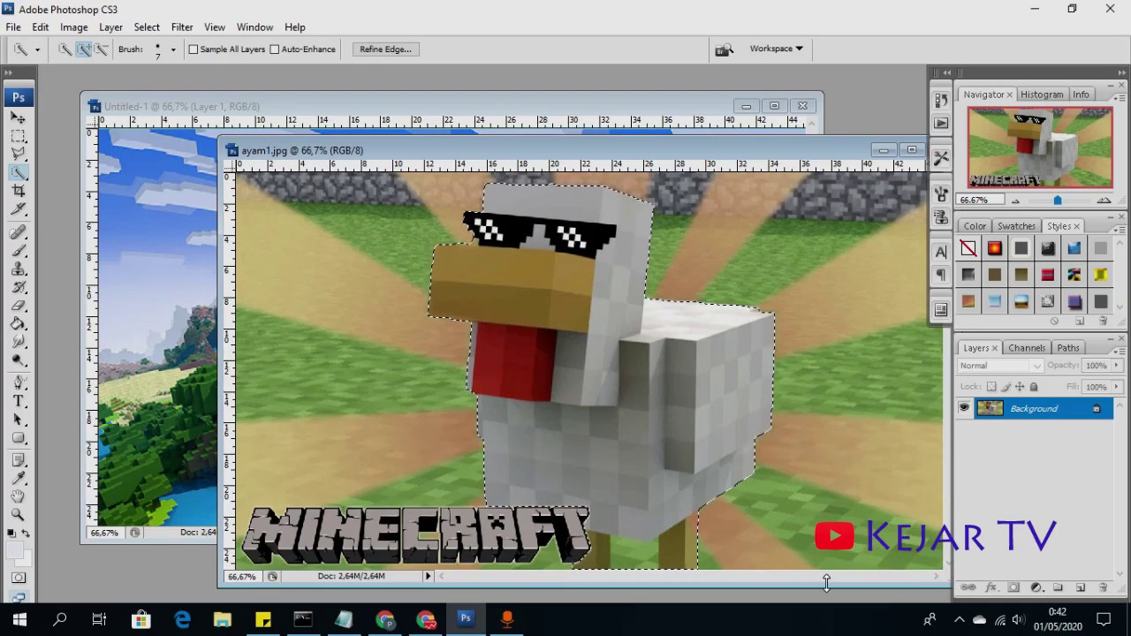
click(959, 618)
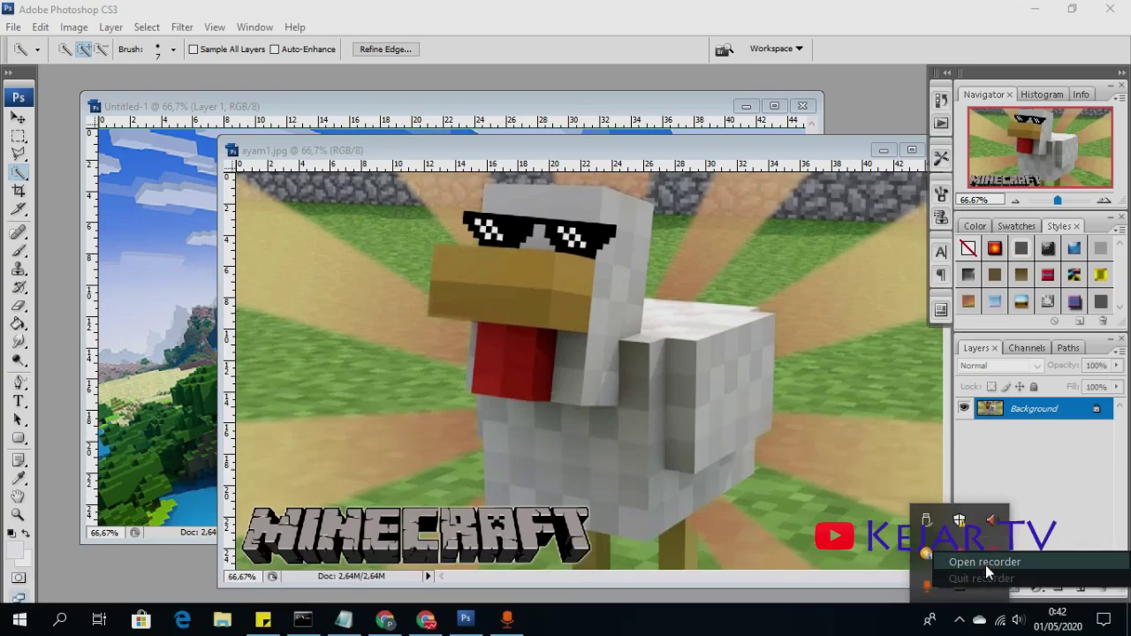
click(986, 555)
click(901, 590)
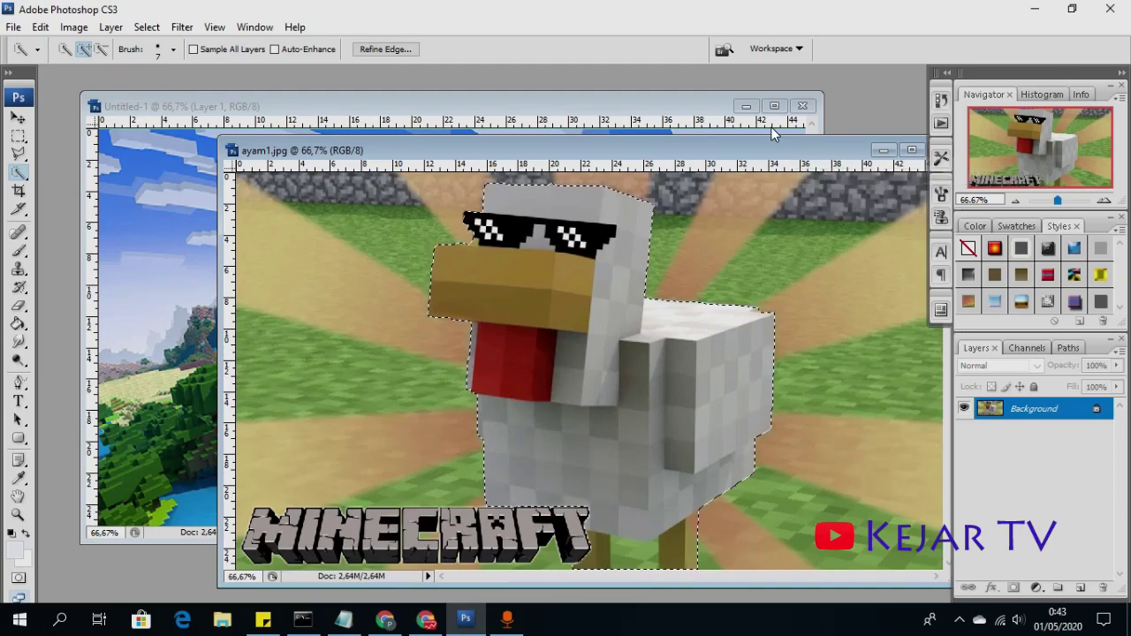
Cut the chicken into Untitled-1 as Layer 2 and move it to the lower right
key(ctrl+x)
click(686, 110)
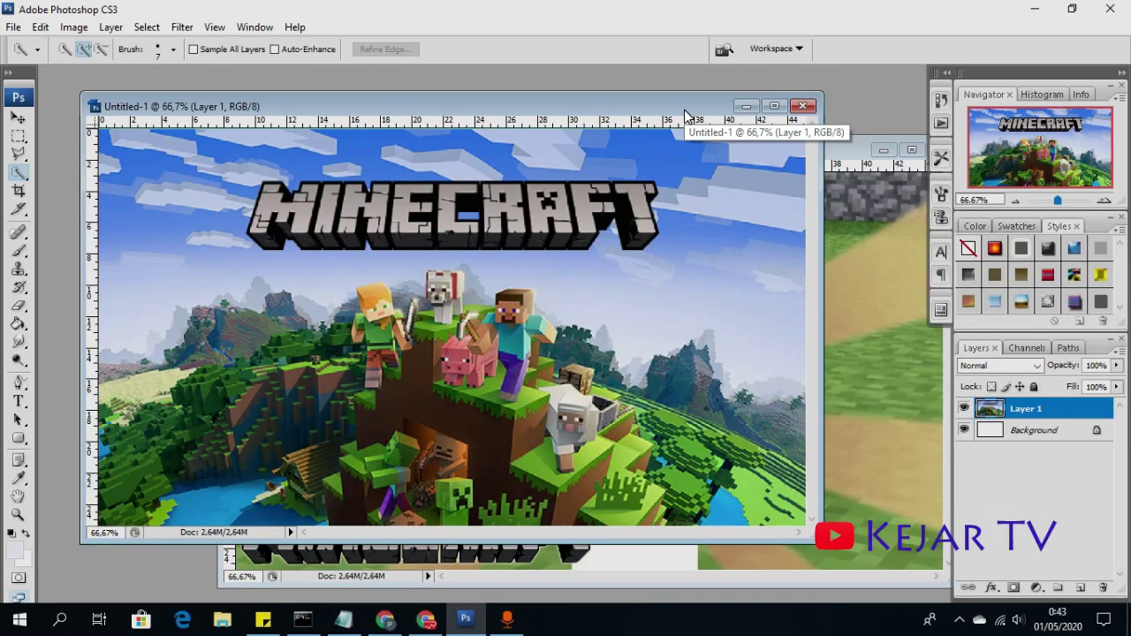
key(ctrl+v)
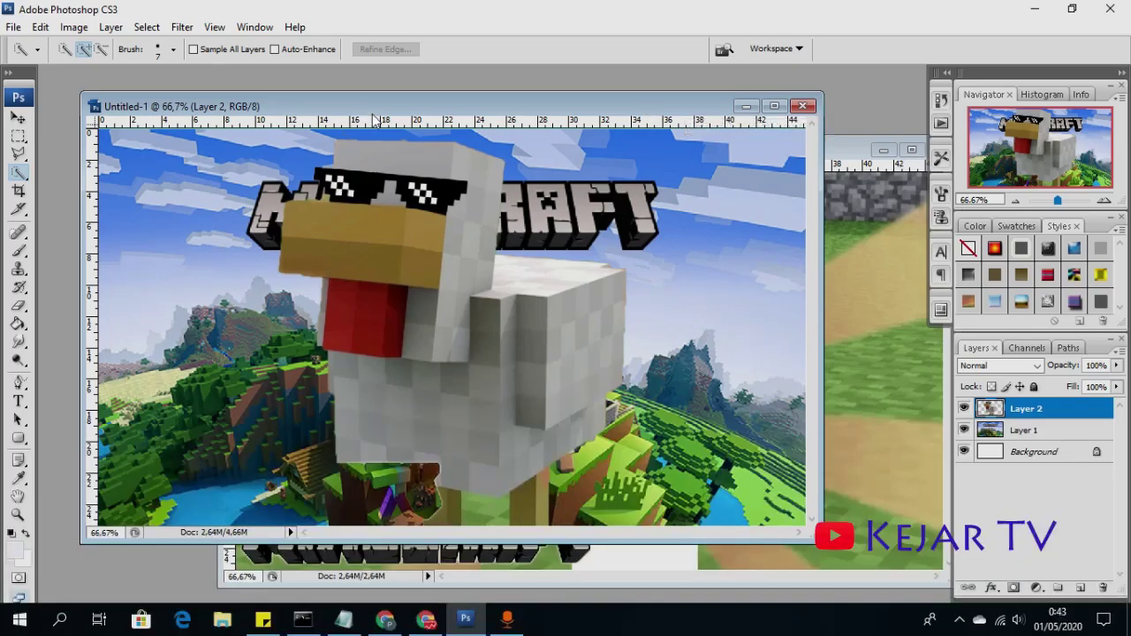
click(18, 117)
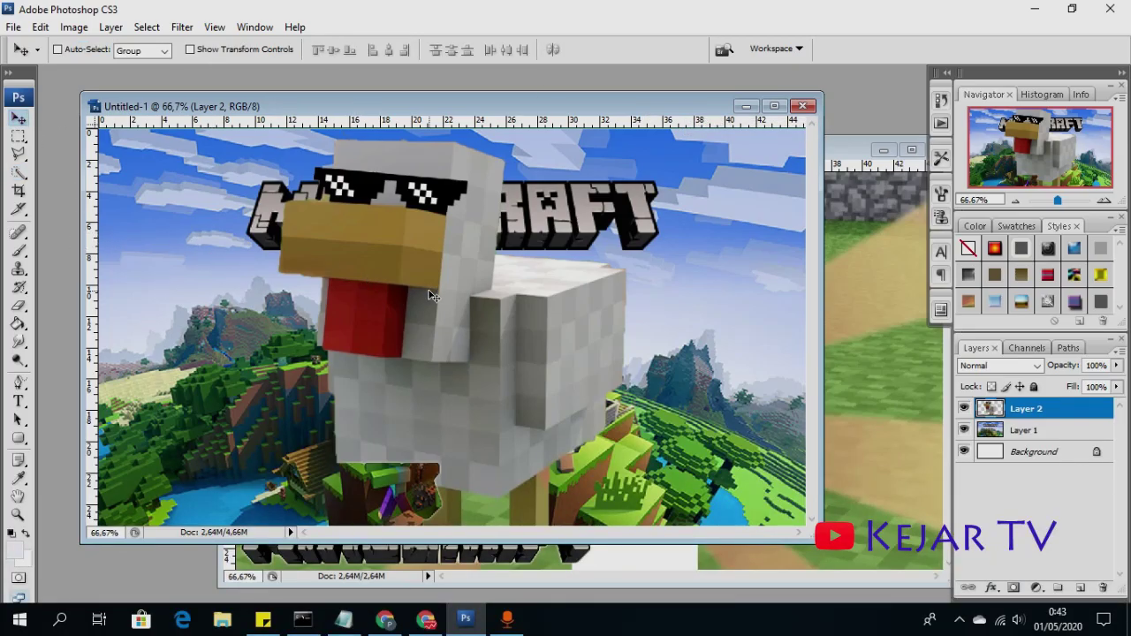
drag(433, 295, 687, 471)
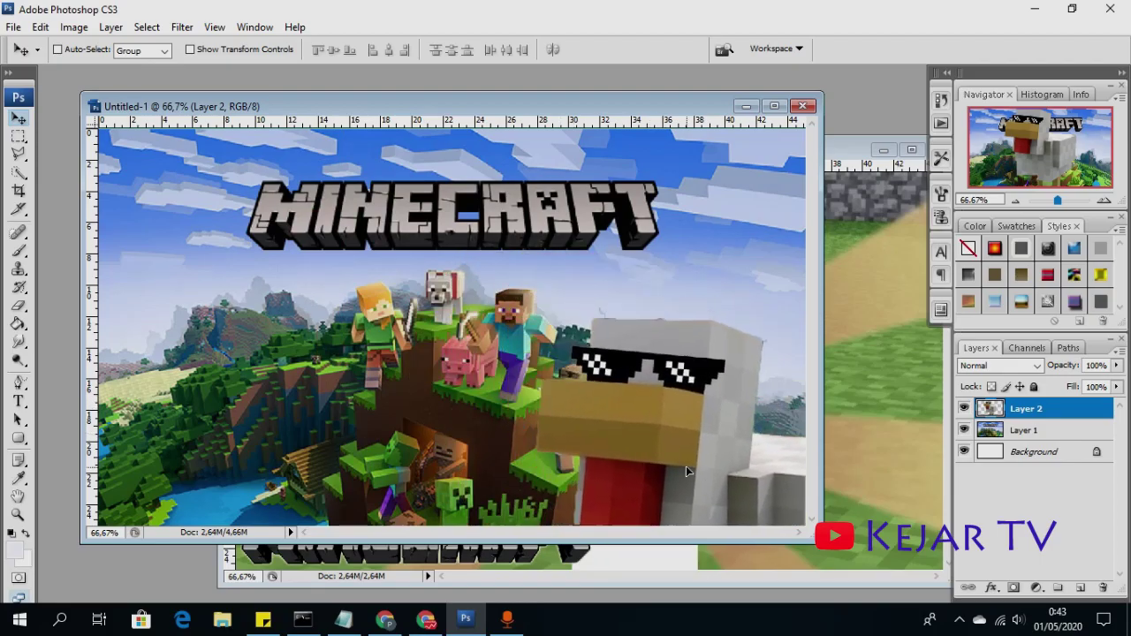
drag(686, 471, 707, 437)
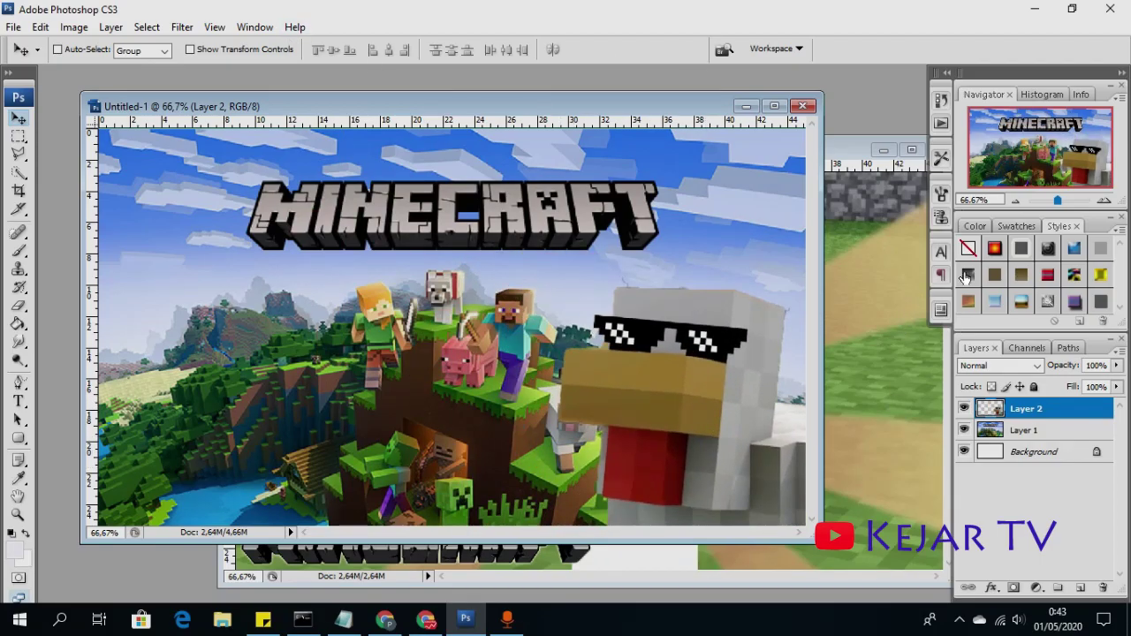
Apply a Styles-panel preset to Layer 2, then replace it with the Outer Glow preset
click(1046, 255)
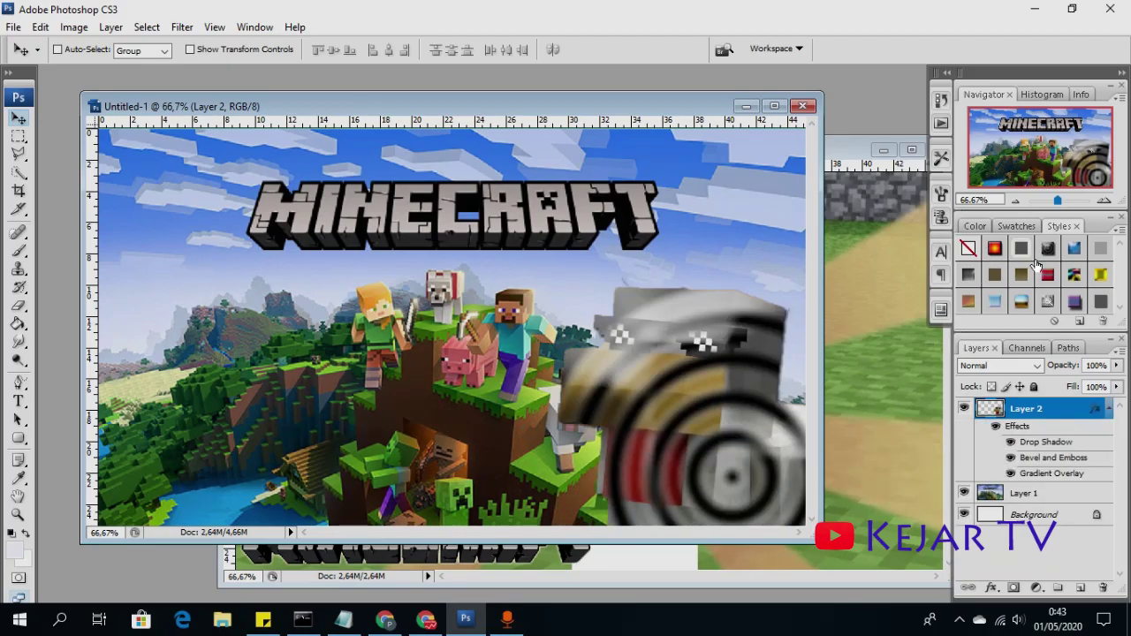
click(1023, 251)
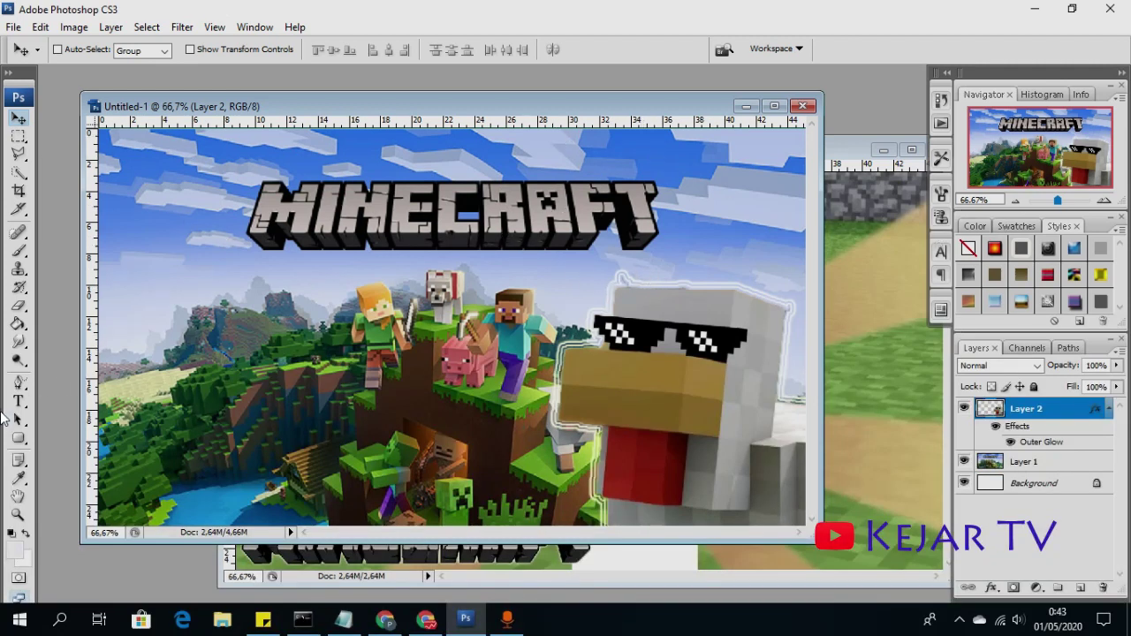
Type 'BERBURU' and 'MAKANAN' on two lines in a text box at left, then select it
click(18, 402)
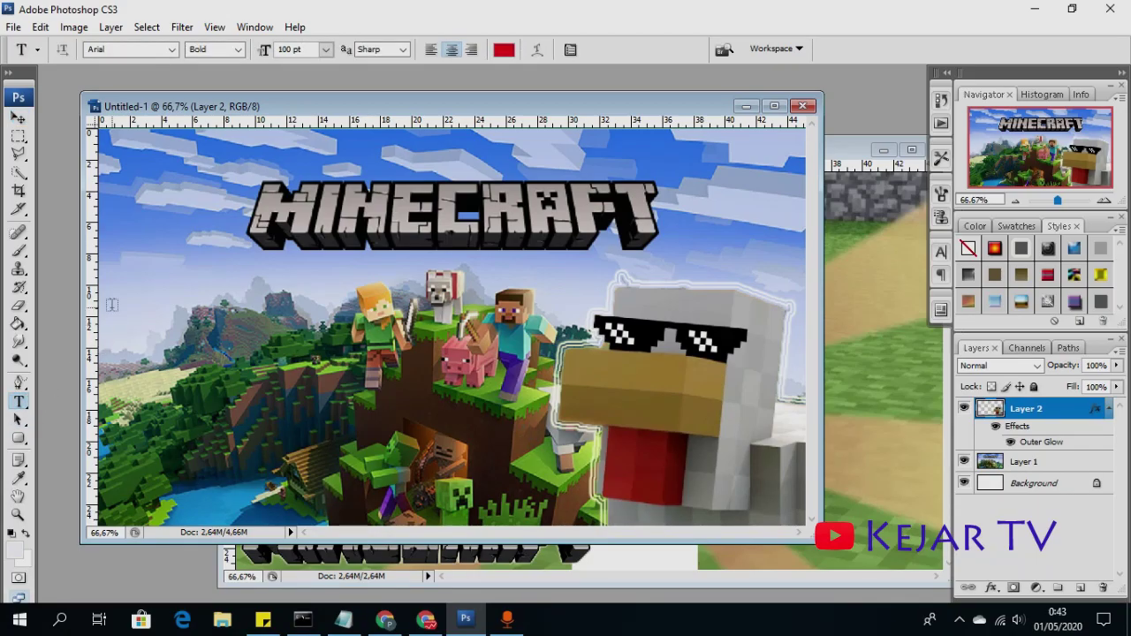
mouse_move(114, 299)
mouse_down()
mouse_move(442, 440)
mouse_move(529, 457)
mouse_up()
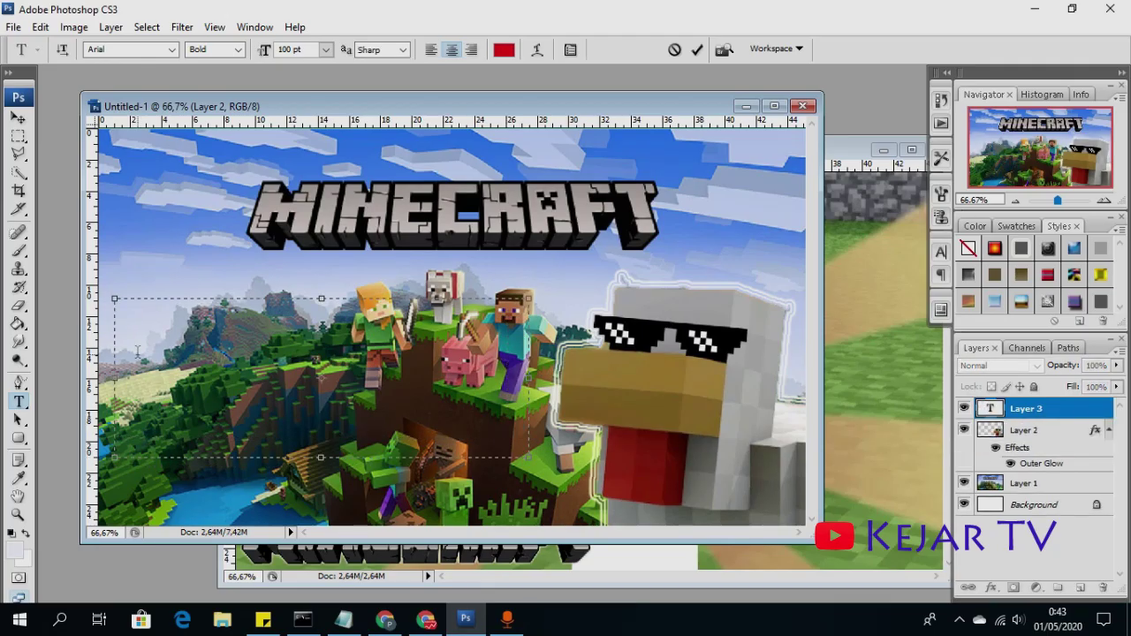
text(Ber)
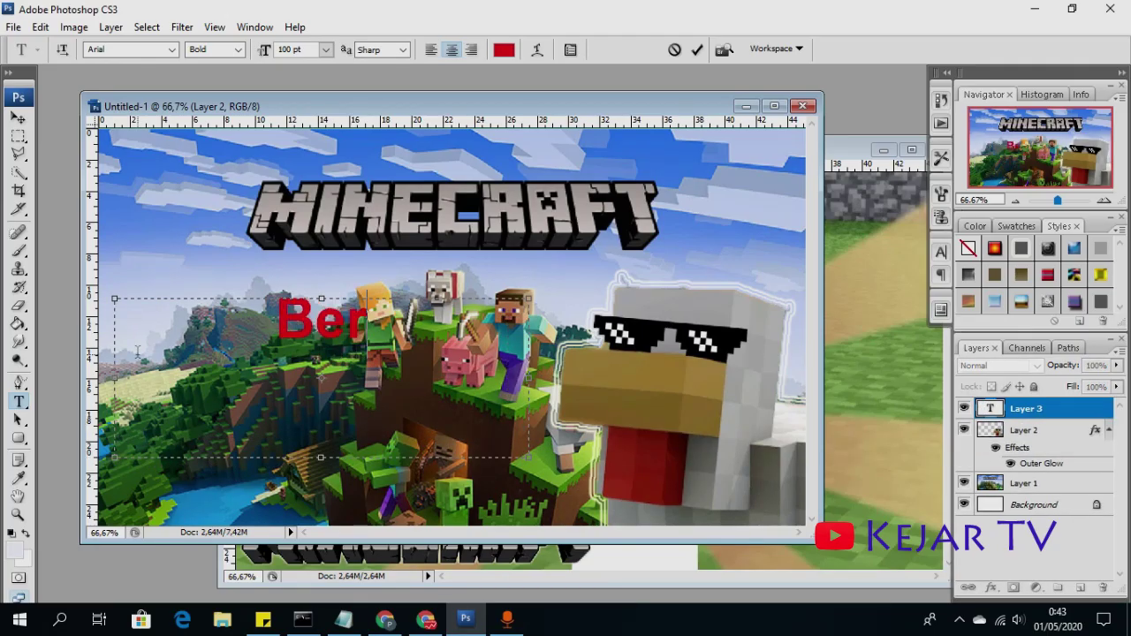
text(buru)
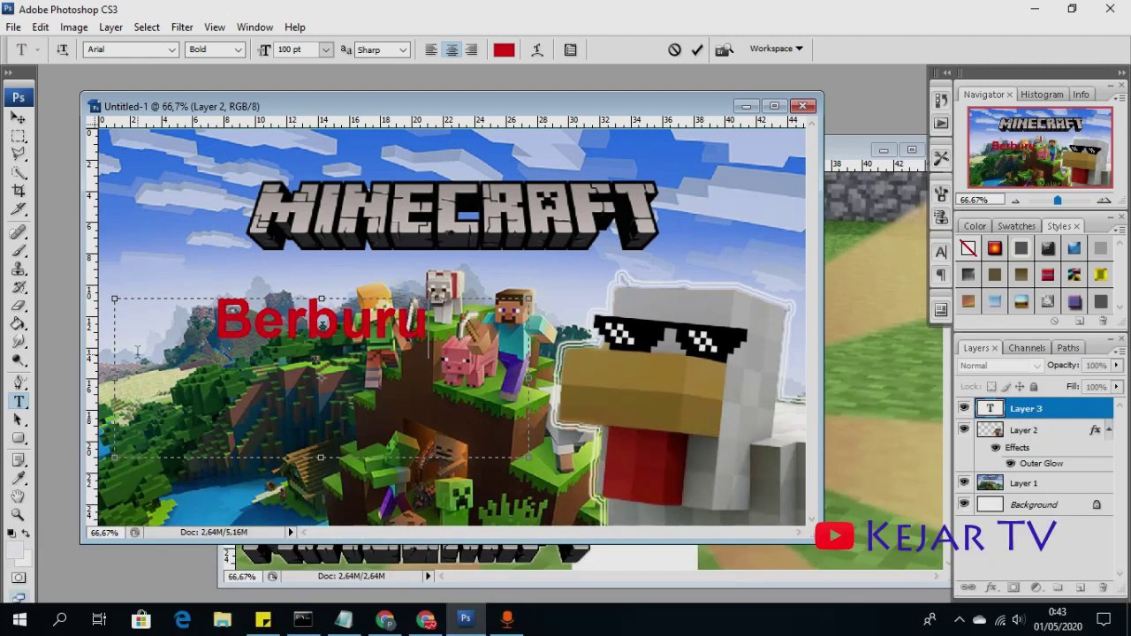
key(ctrl+a)
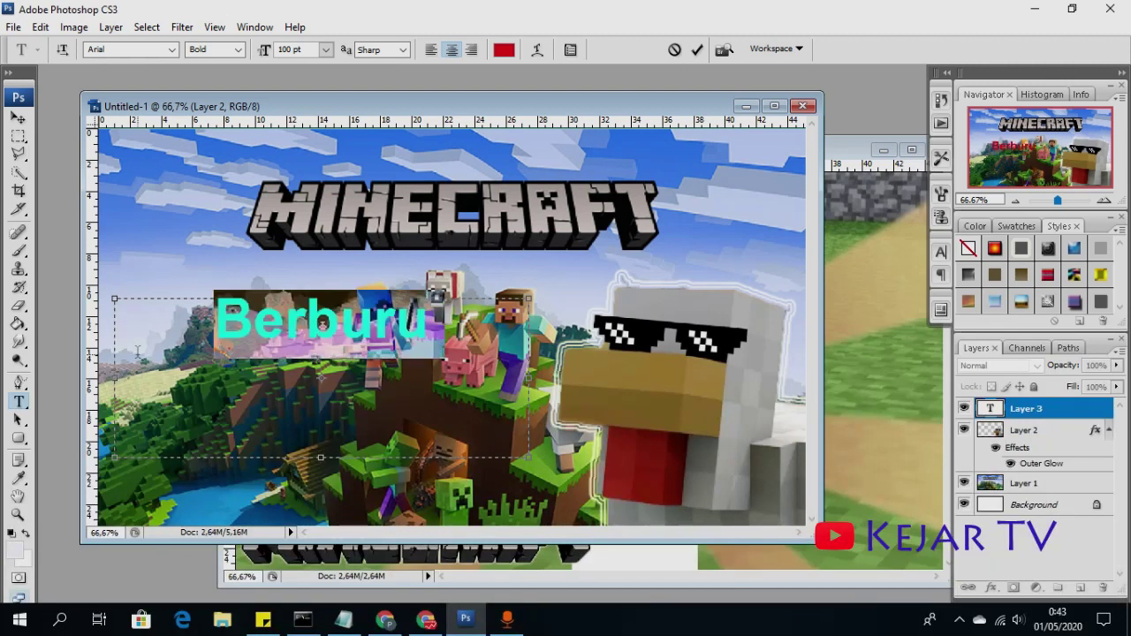
text(VERBVU)
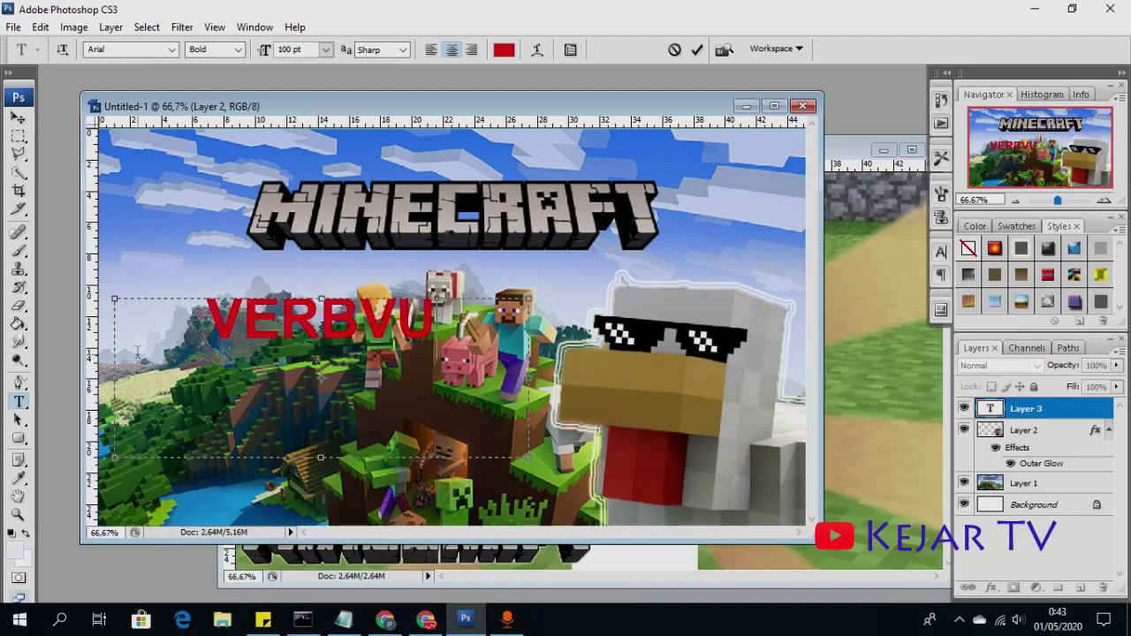
key(BackSpace)
key(BackSpace)
key(BackSpace)
key(BackSpace)
key(BackSpace)
key(BackSpace)
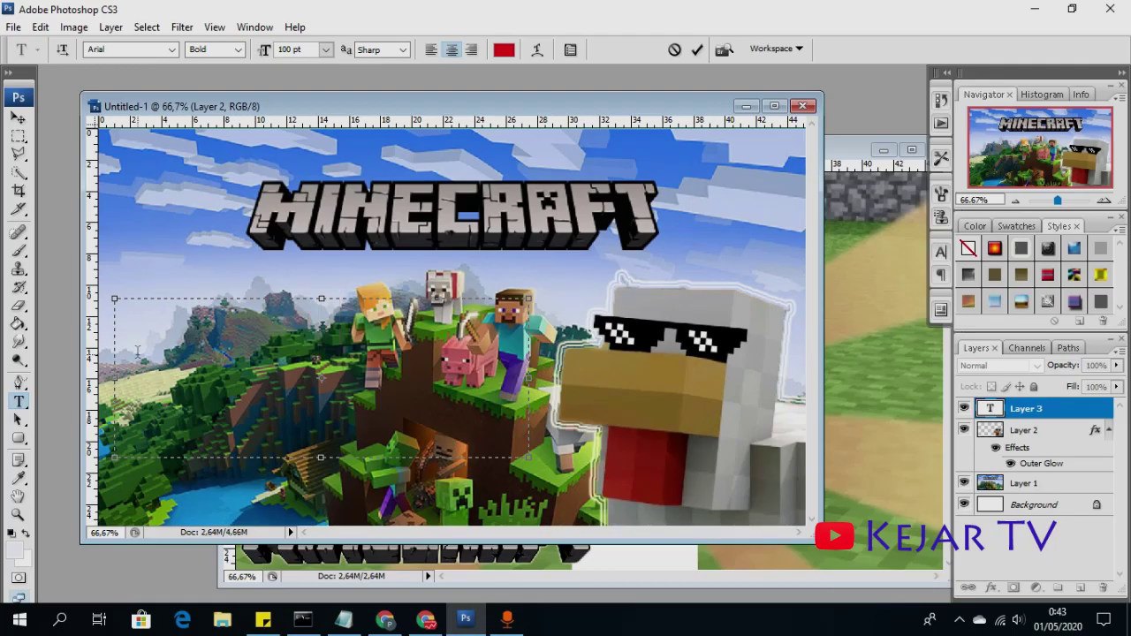
text(BERBURU)
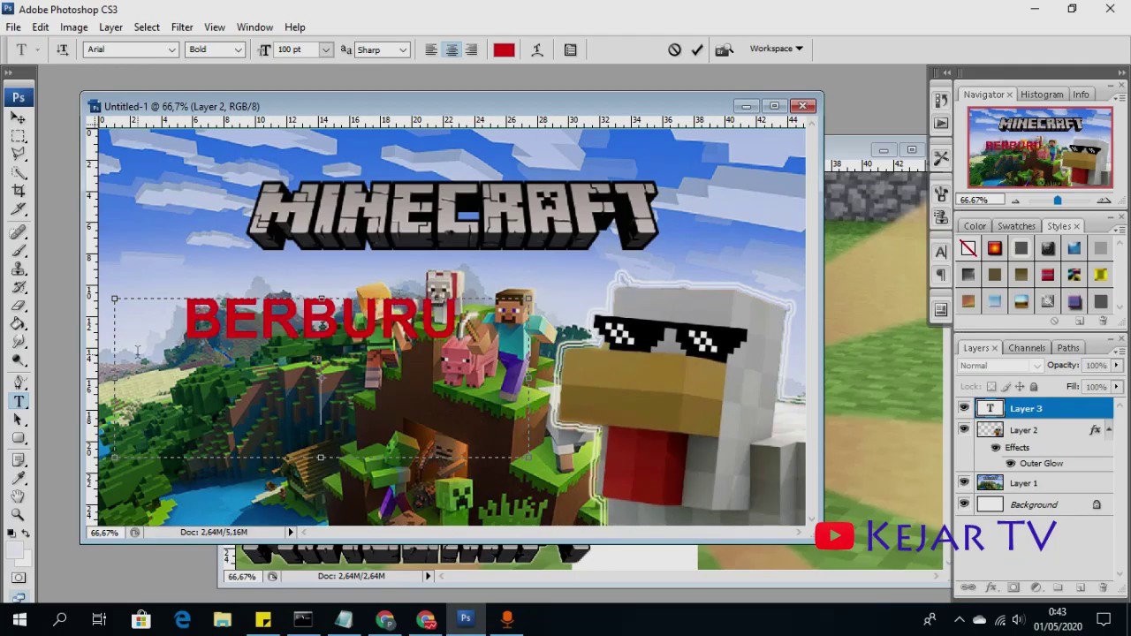
key(Return)
text(MAKANAN)
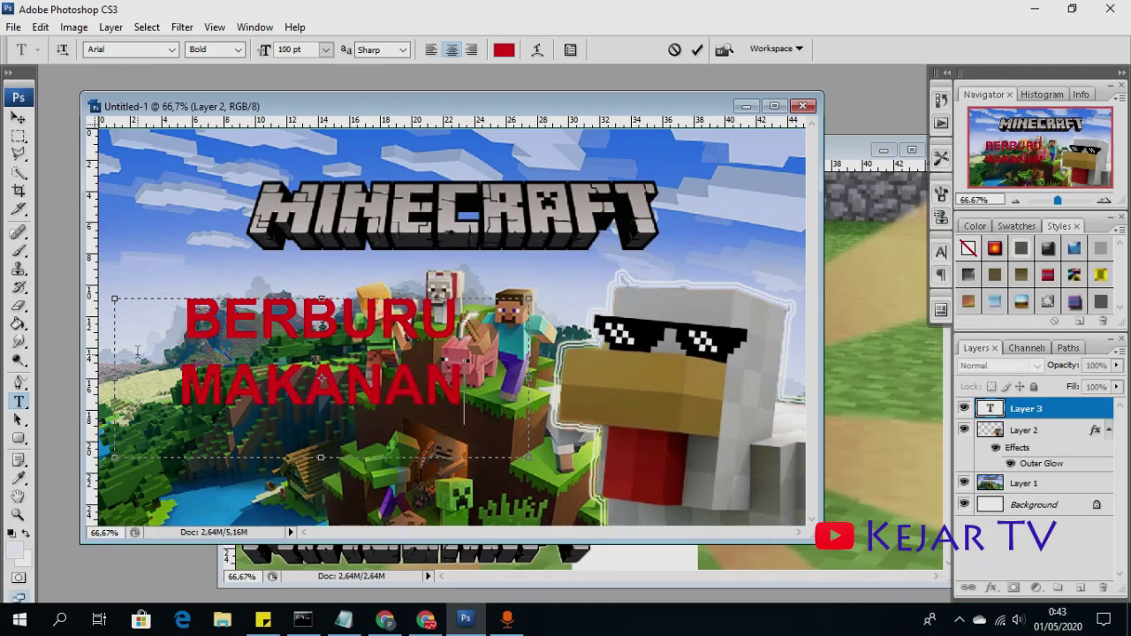
key(ctrl+a)
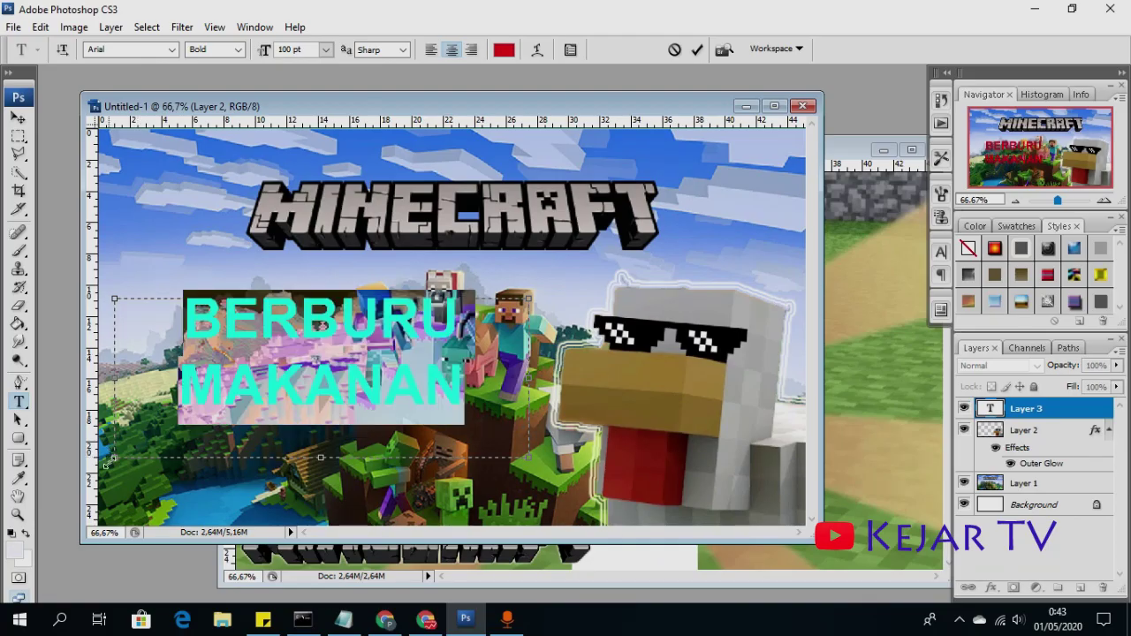
Set the BERBURU MAKANAN text to Bauhaus 93 at 150 pt and commit it
click(171, 50)
click(237, 138)
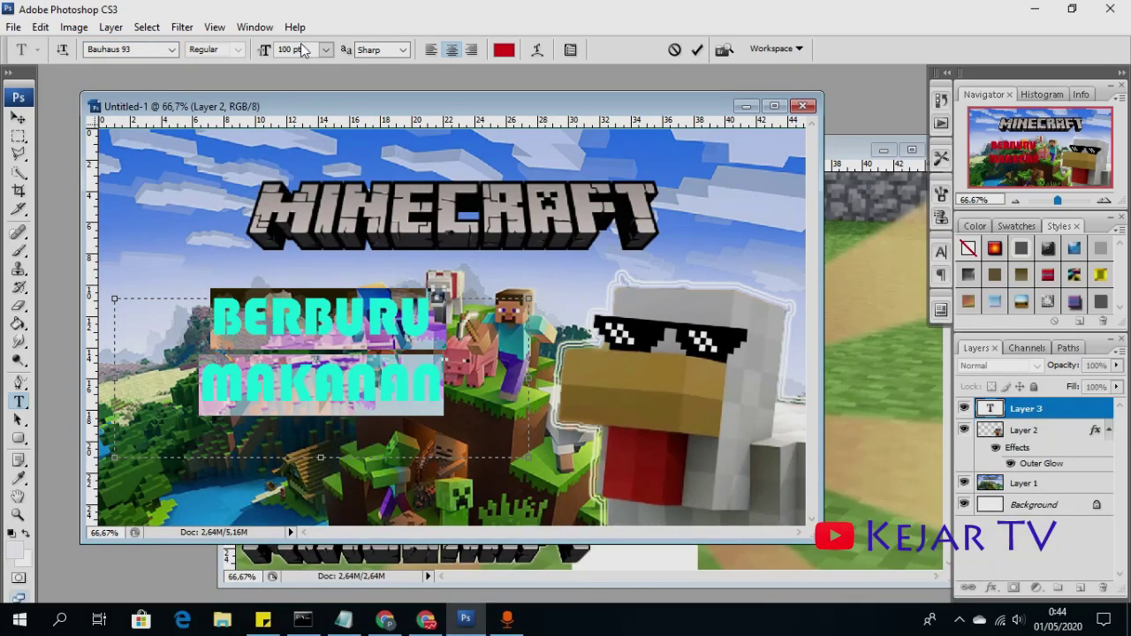
click(265, 51)
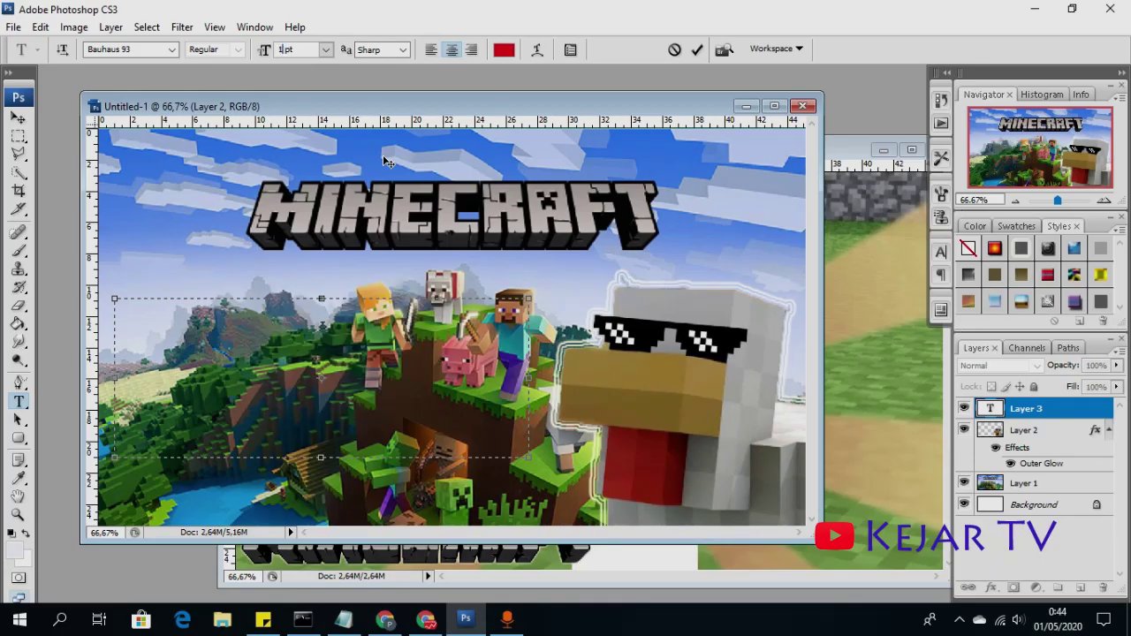
text(150)
key(Return)
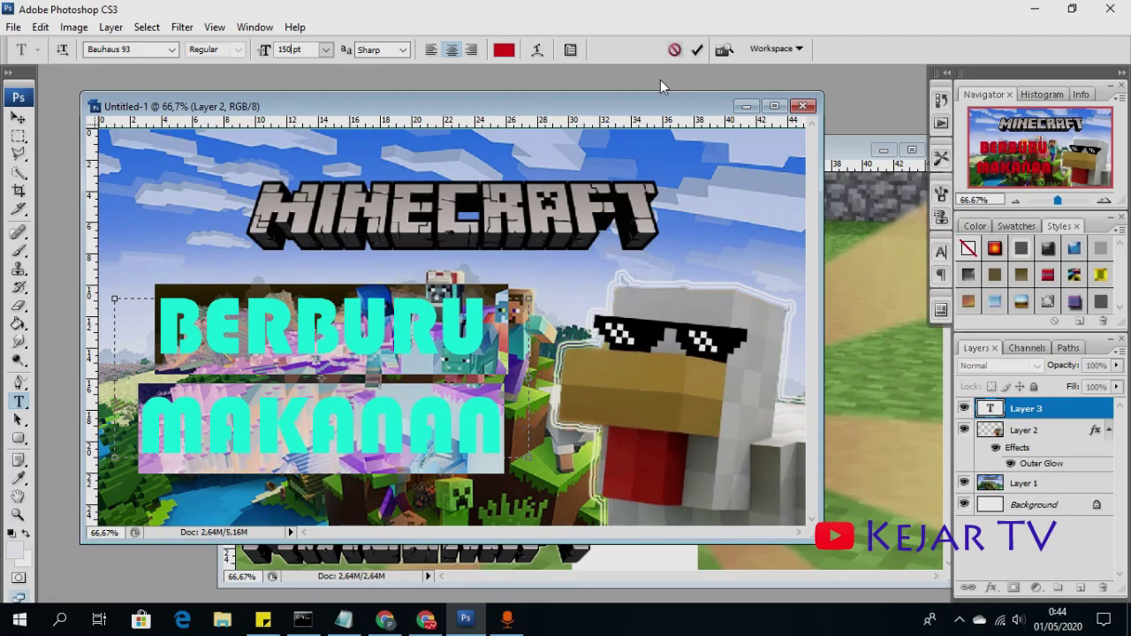
click(697, 50)
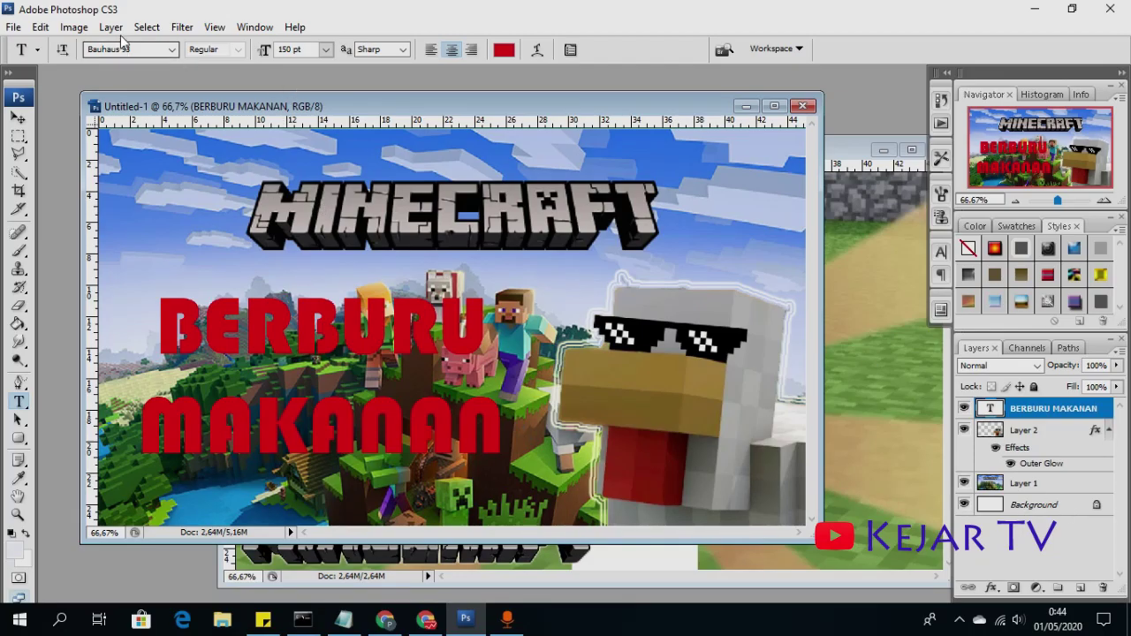
Glance at the Select menu without choosing anything, then go to the Layer menu
click(147, 28)
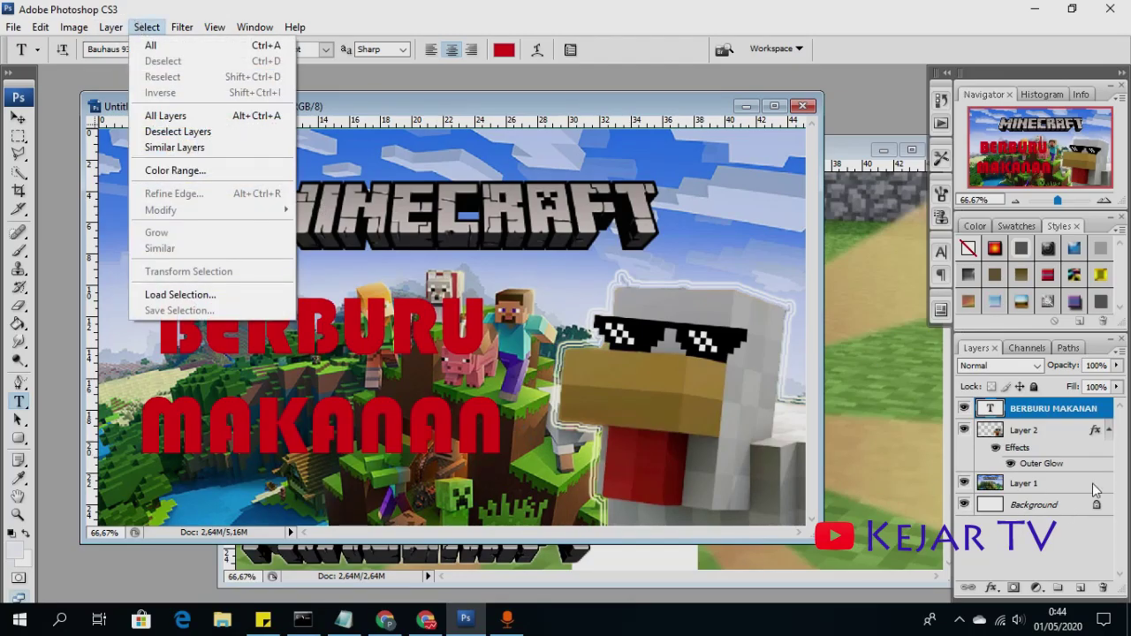
click(1034, 417)
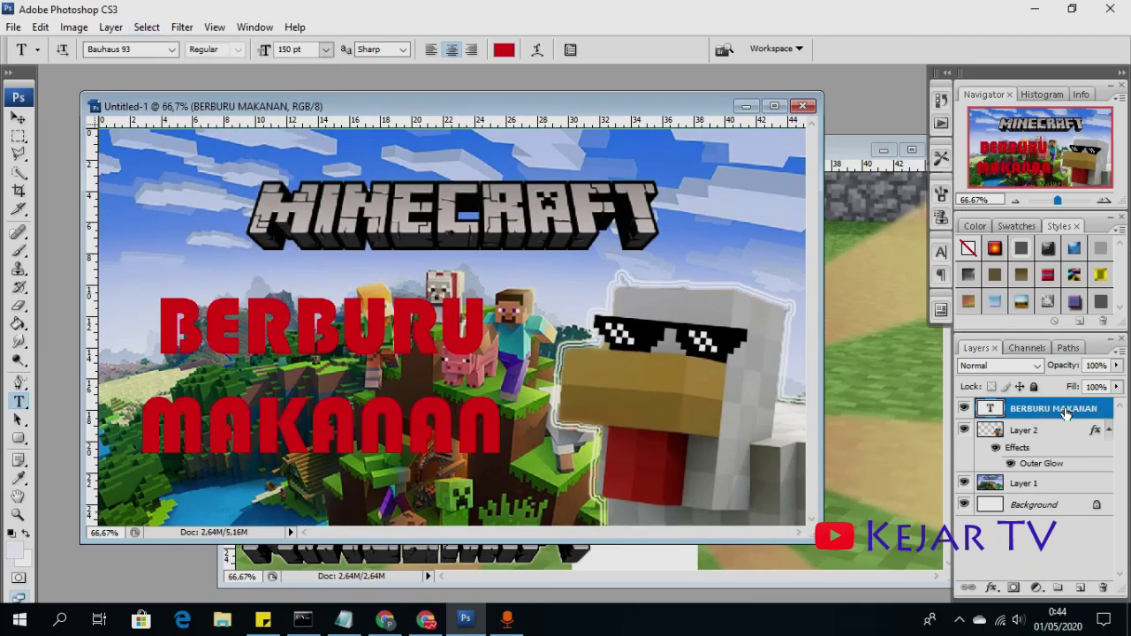
click(123, 33)
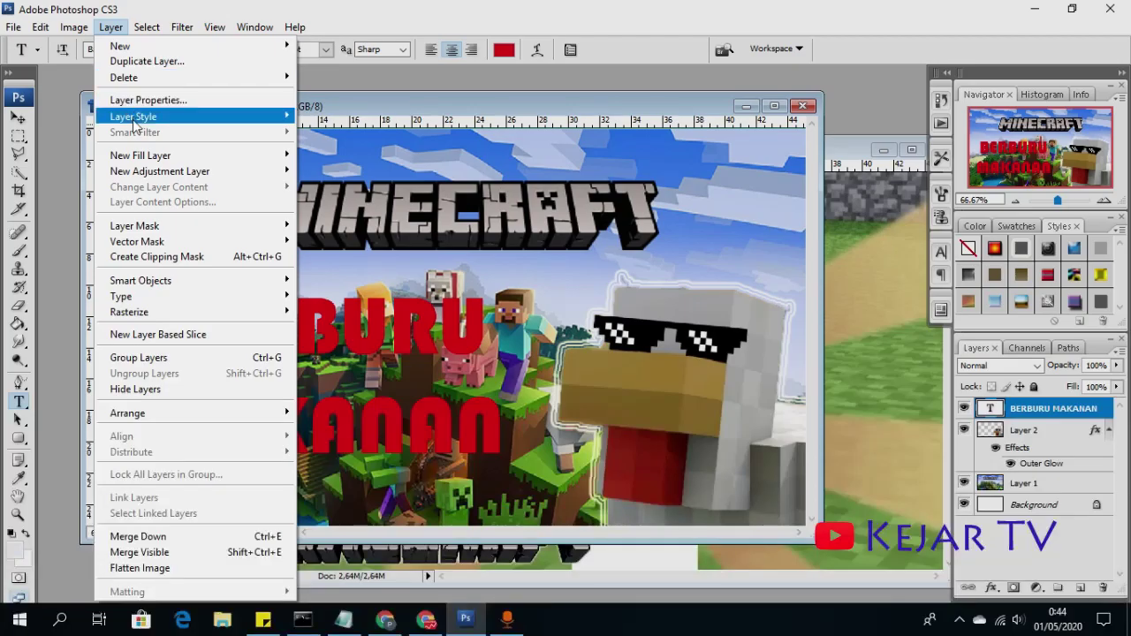
mouse_move(133, 116)
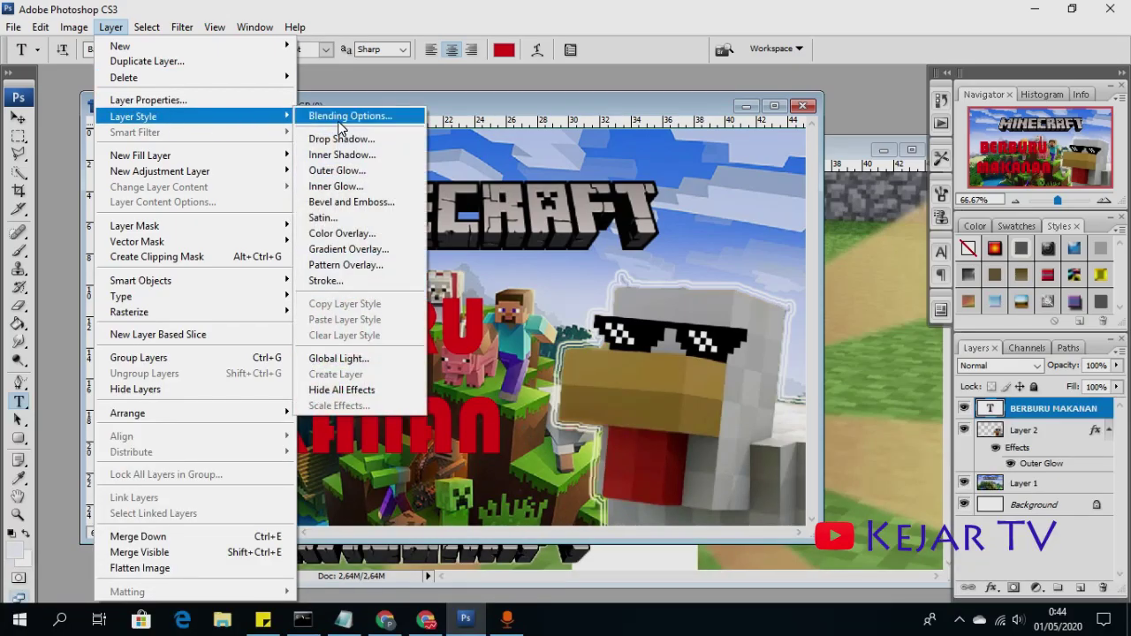
In the text's Layer Style, leave Drop Shadow and Inner Shadow enabled
click(338, 122)
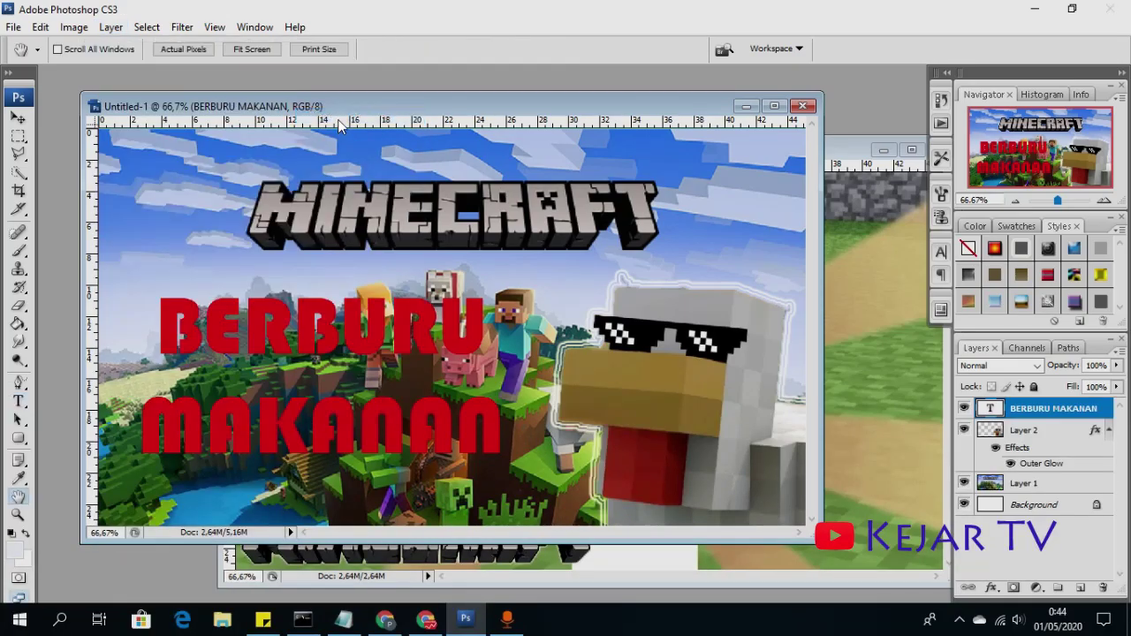
drag(481, 106, 887, 76)
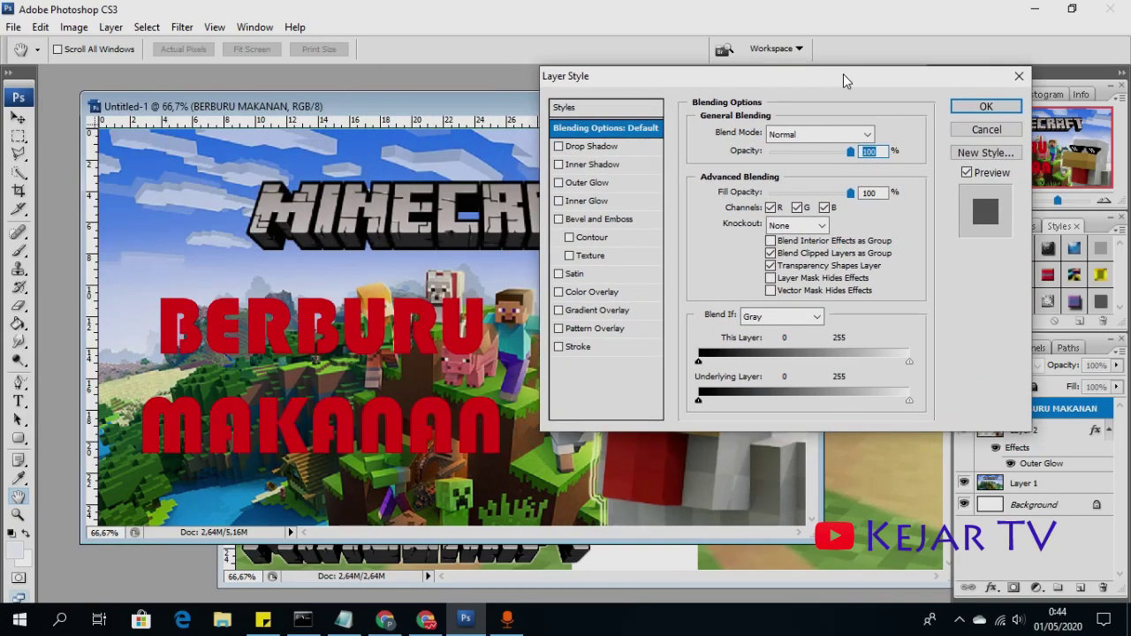
click(603, 147)
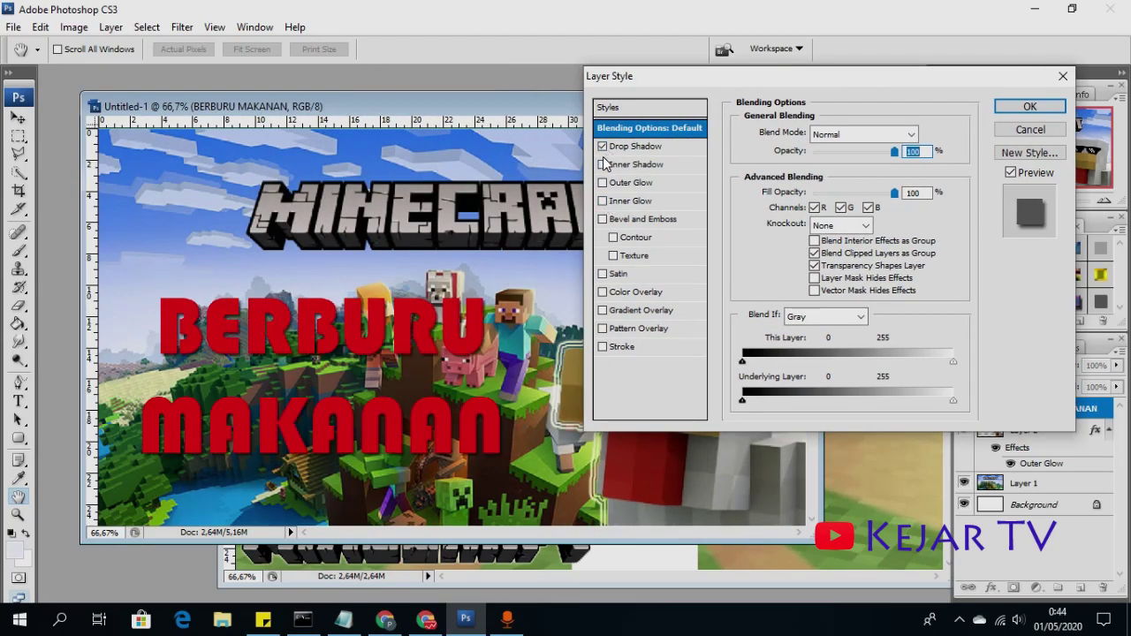
click(603, 146)
click(603, 147)
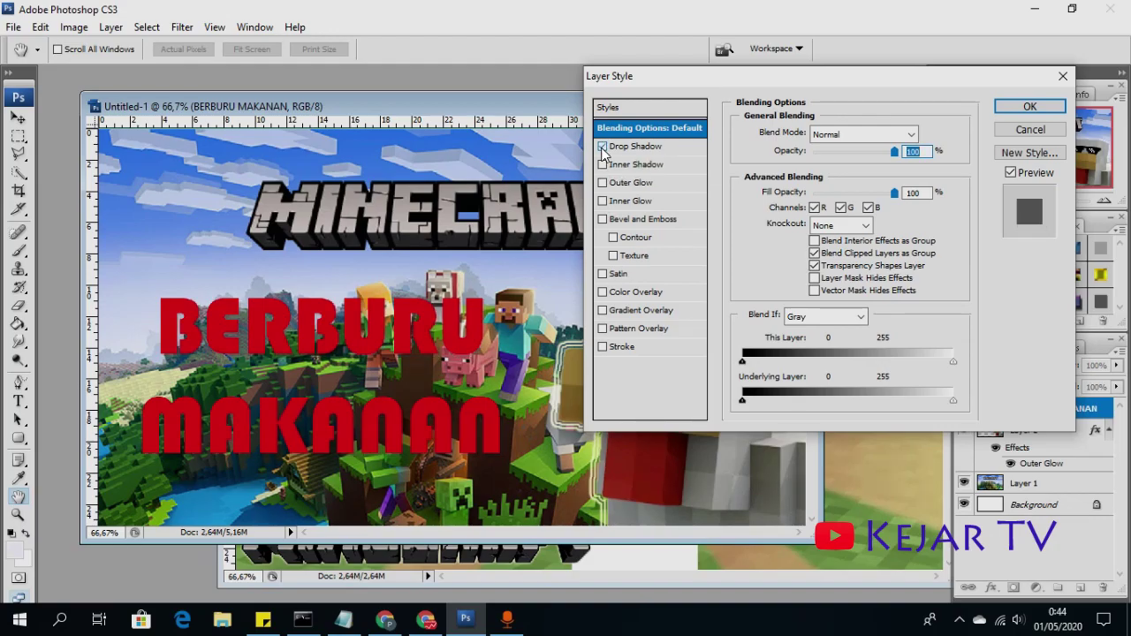
click(603, 147)
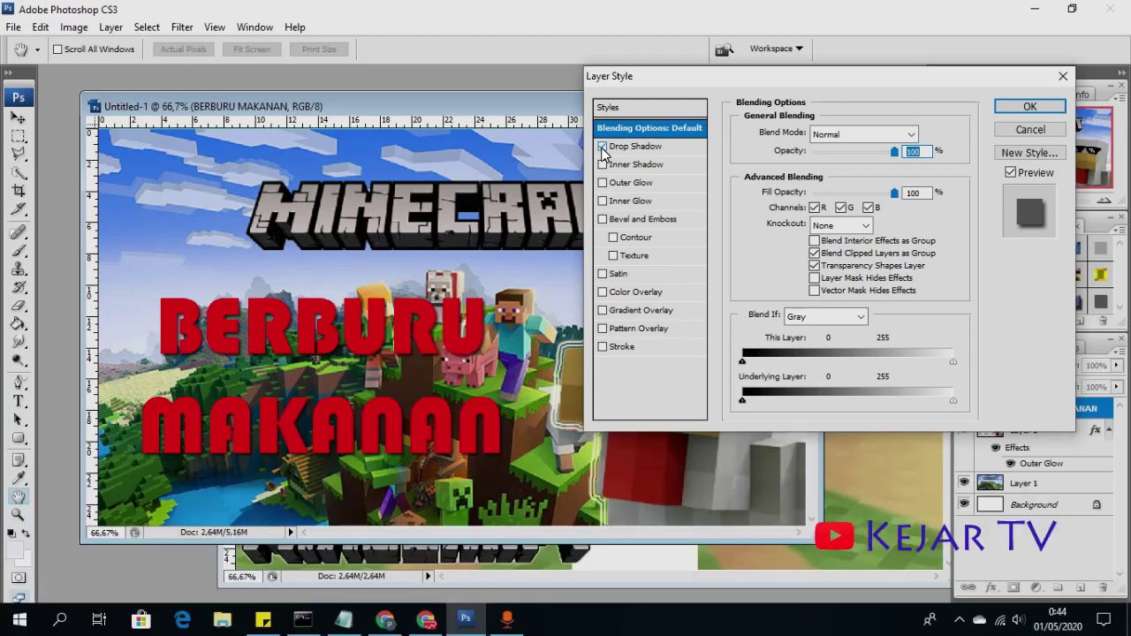
click(635, 147)
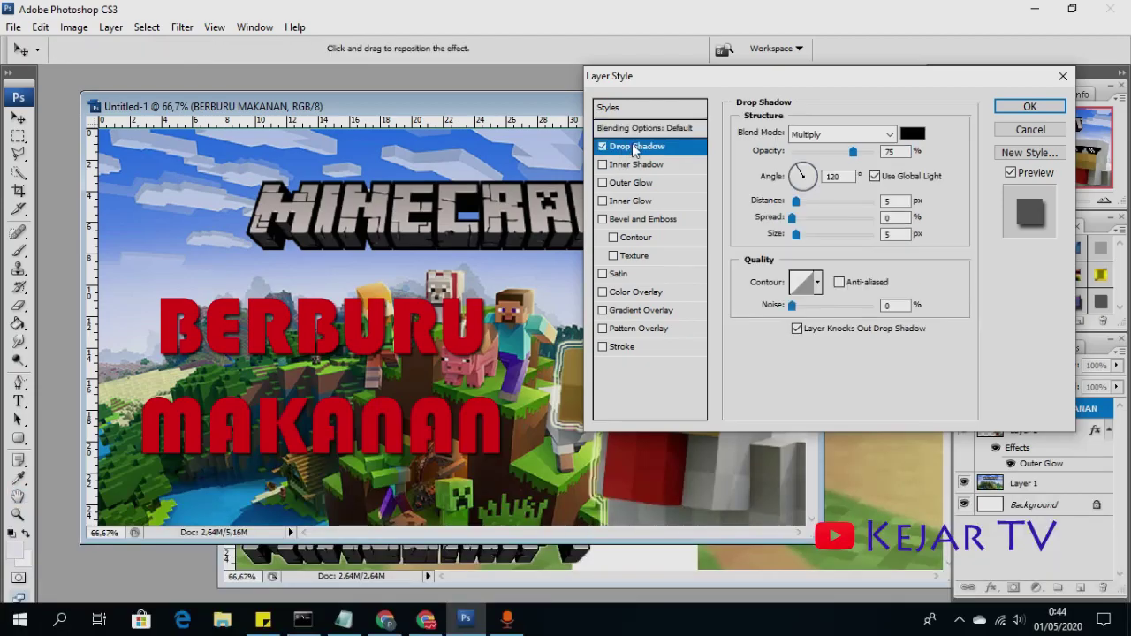
click(605, 167)
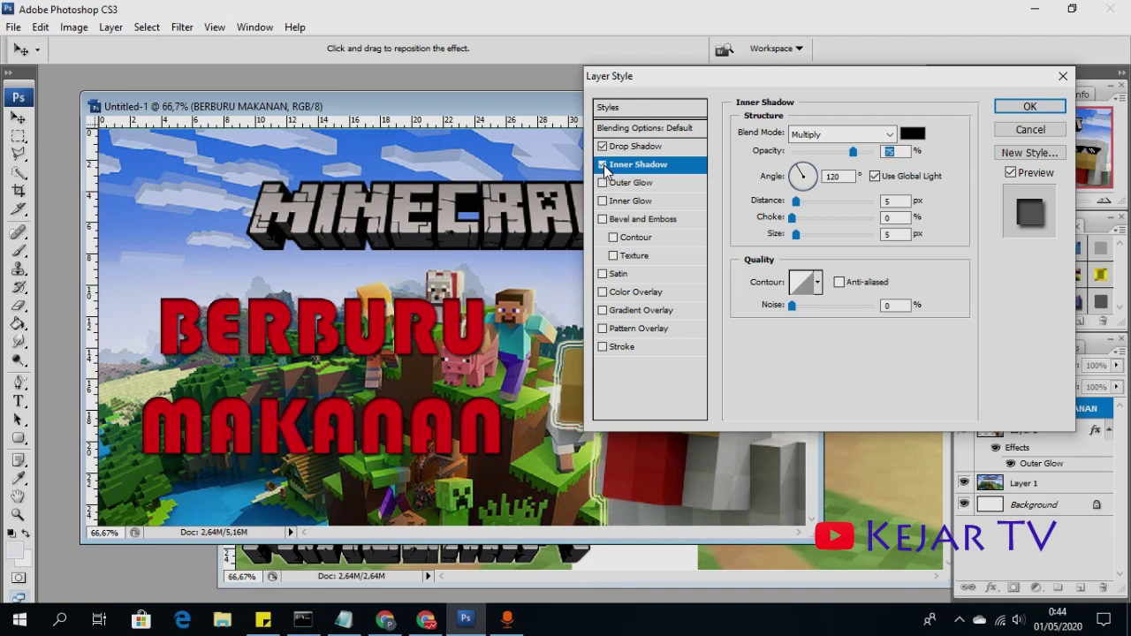
click(602, 165)
Add an orange-yellow gradient Outer Glow and an Inner Glow, then apply the style
click(626, 186)
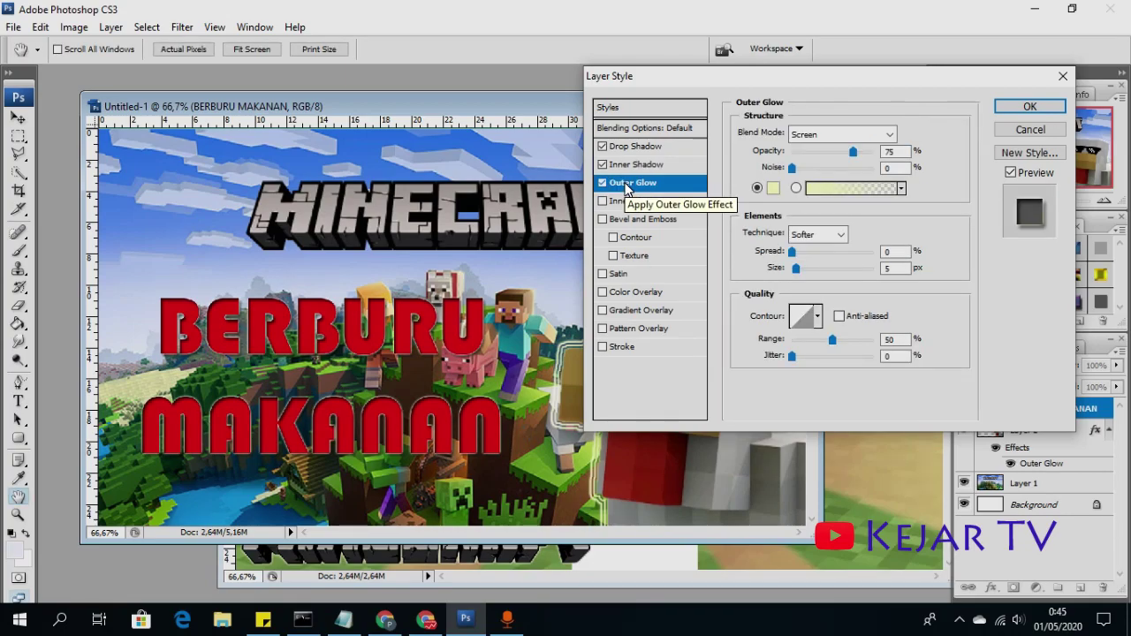
click(901, 188)
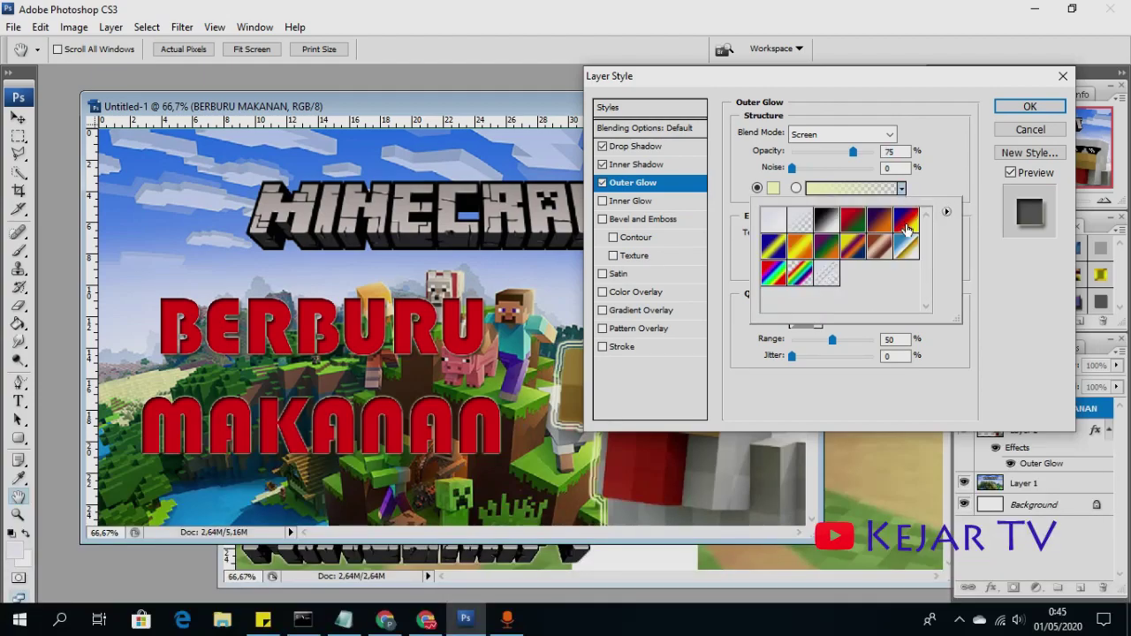
click(905, 221)
click(826, 223)
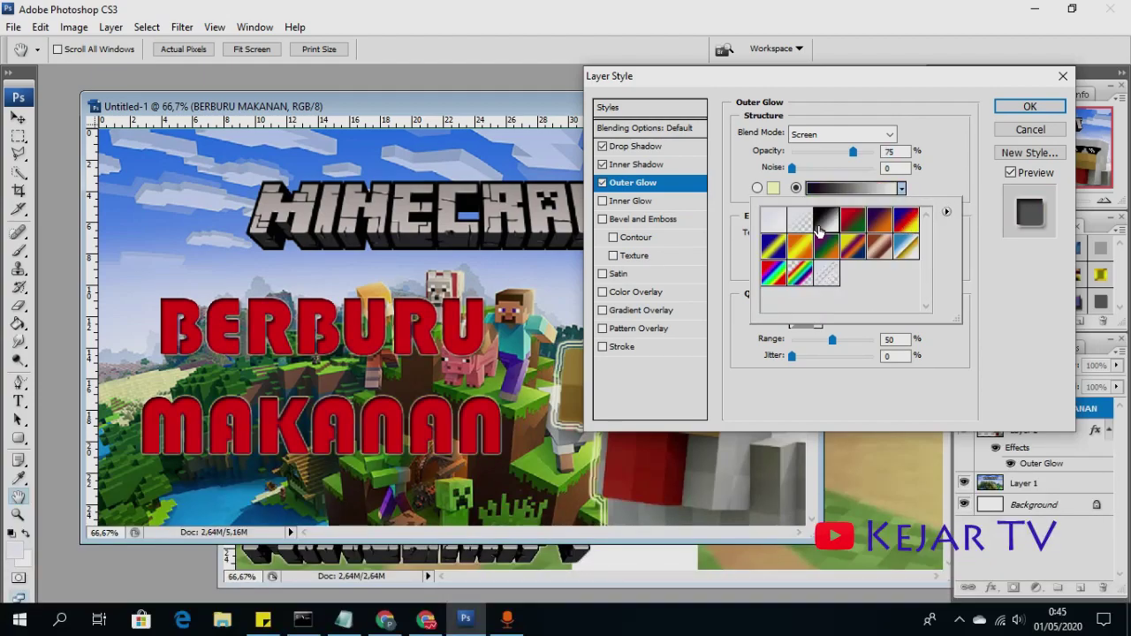
click(800, 249)
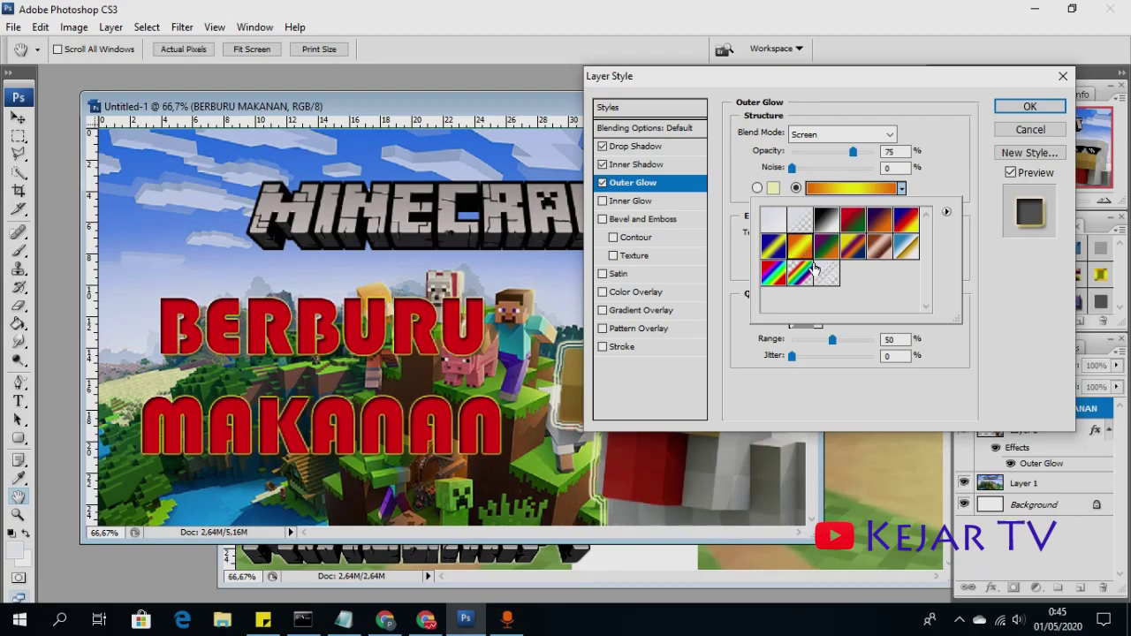
click(629, 202)
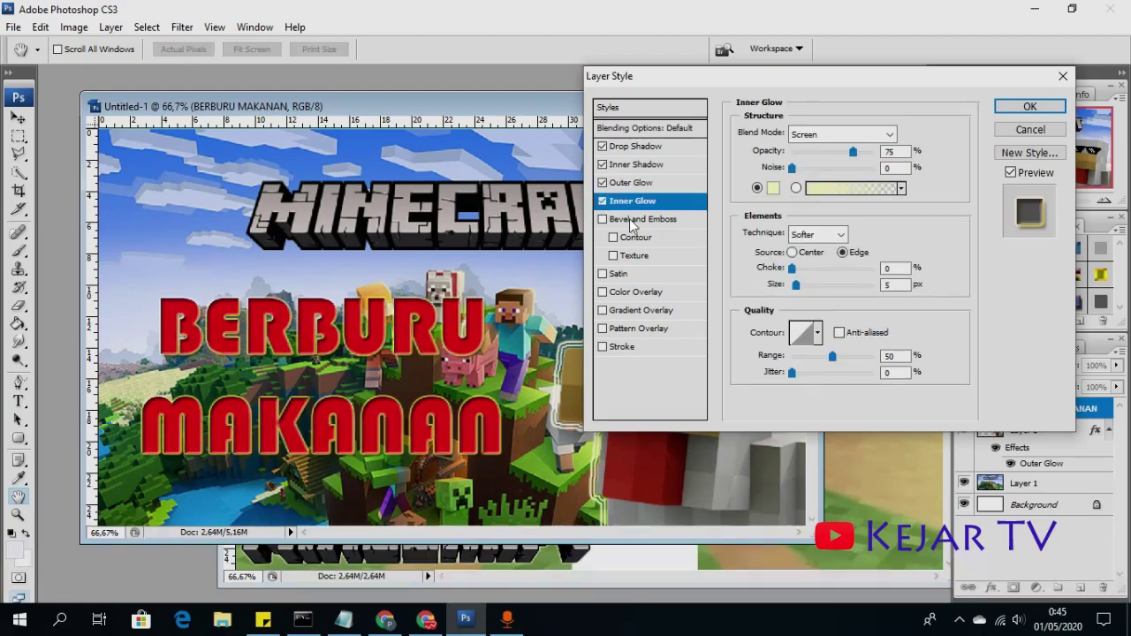
click(1017, 105)
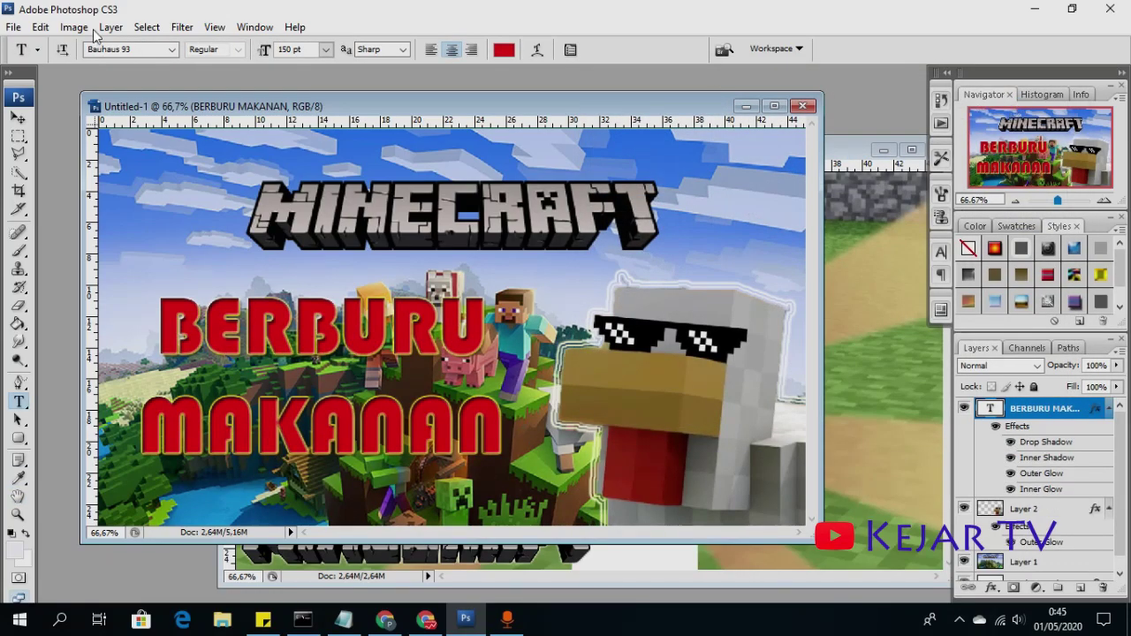
click(13, 28)
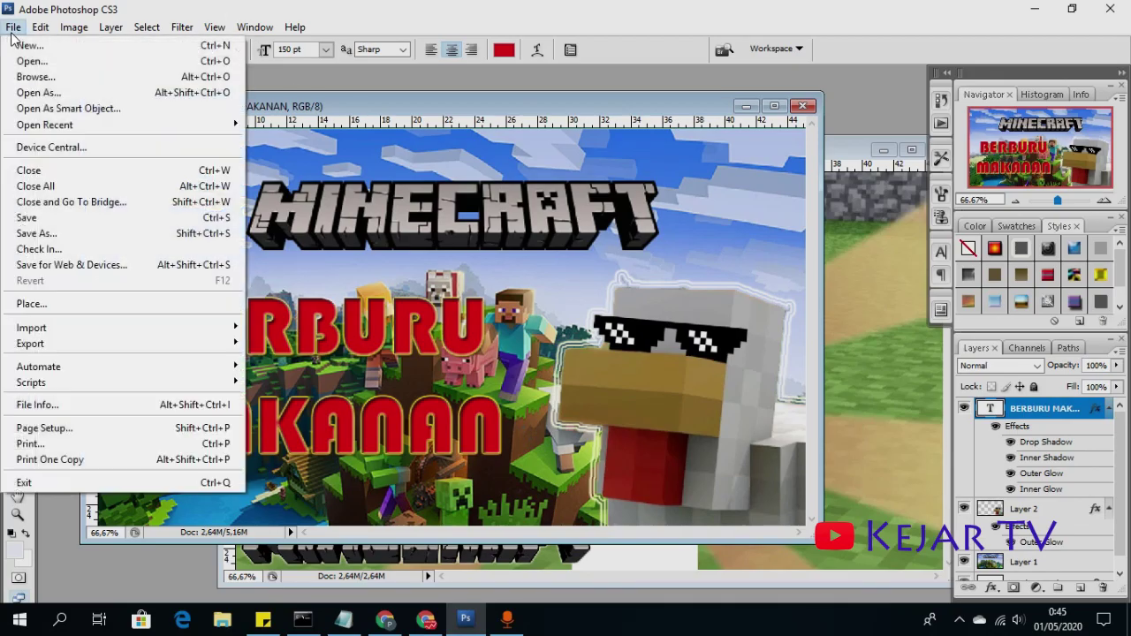
click(88, 236)
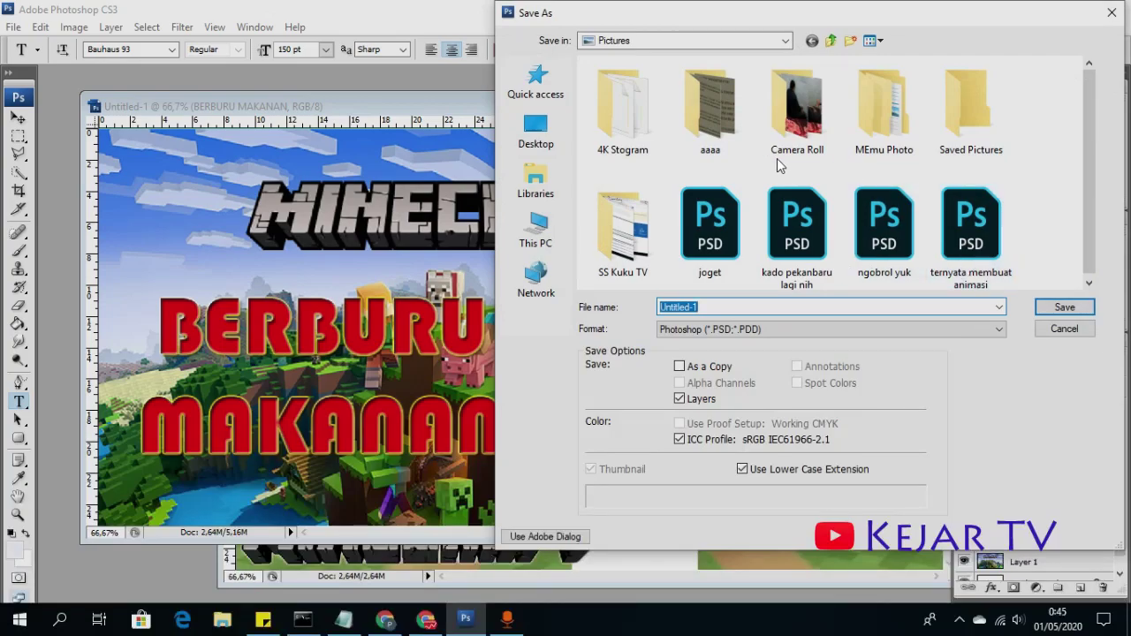
click(535, 232)
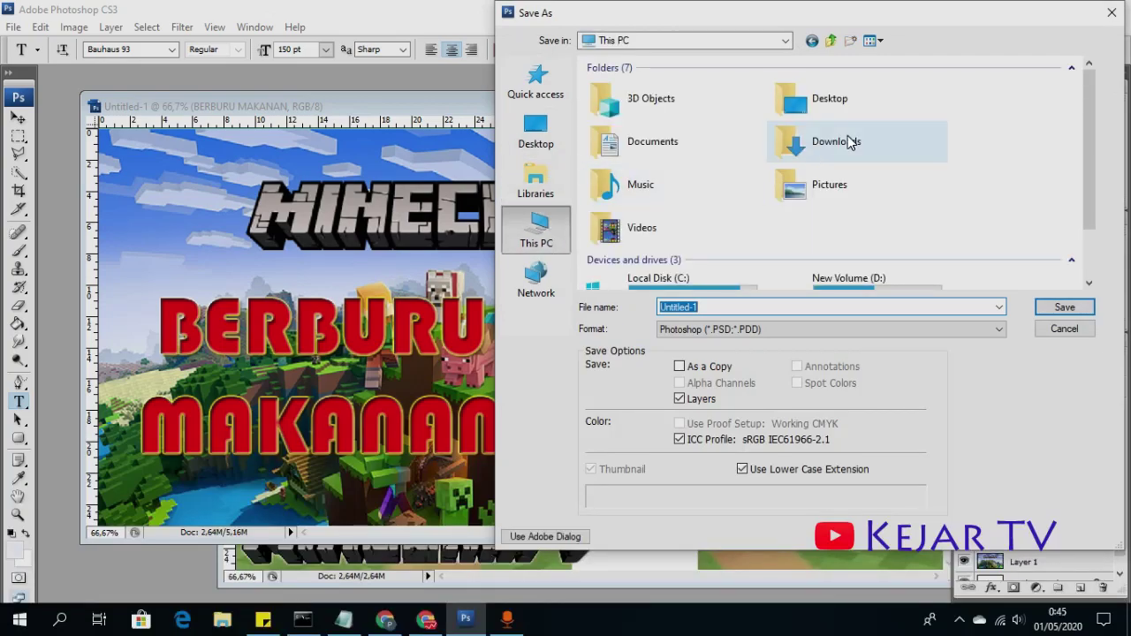
double_click(814, 181)
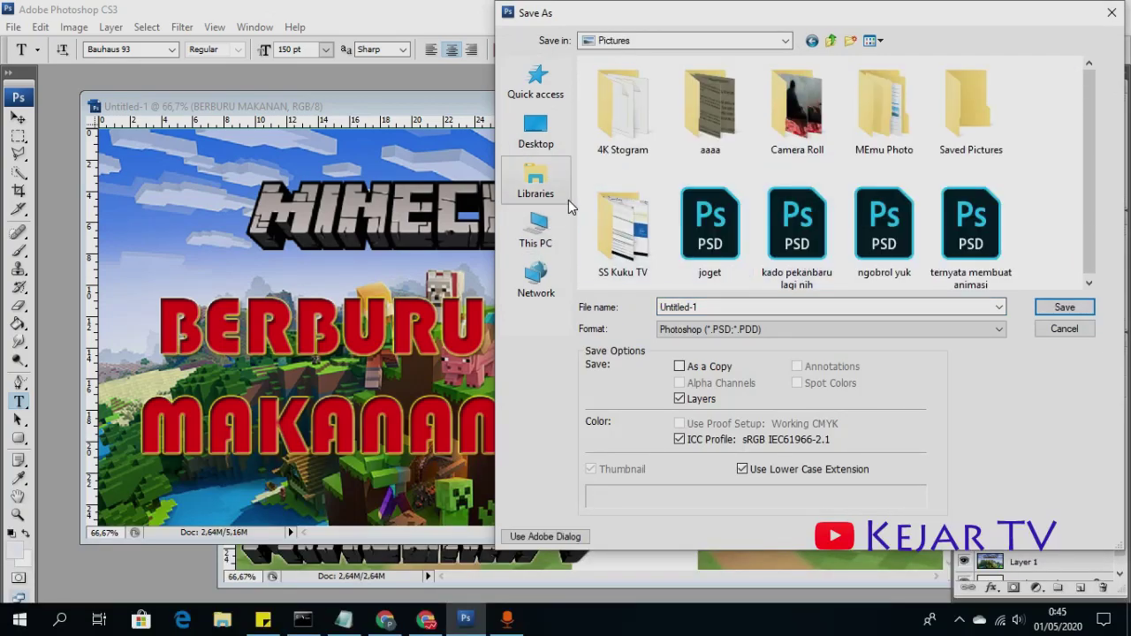
click(760, 329)
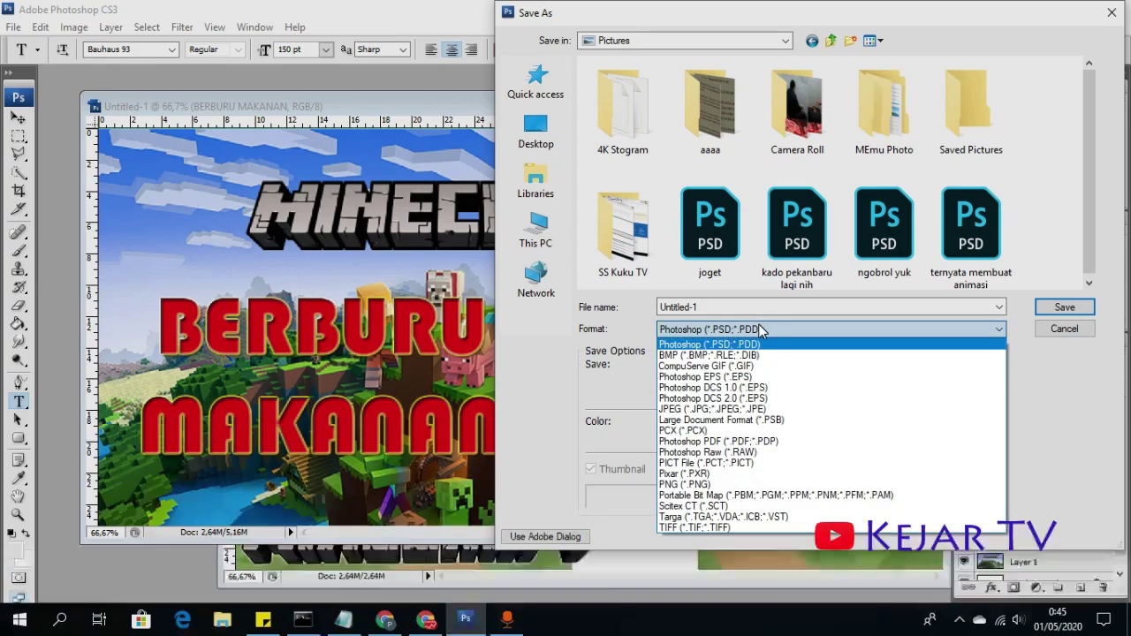
click(749, 409)
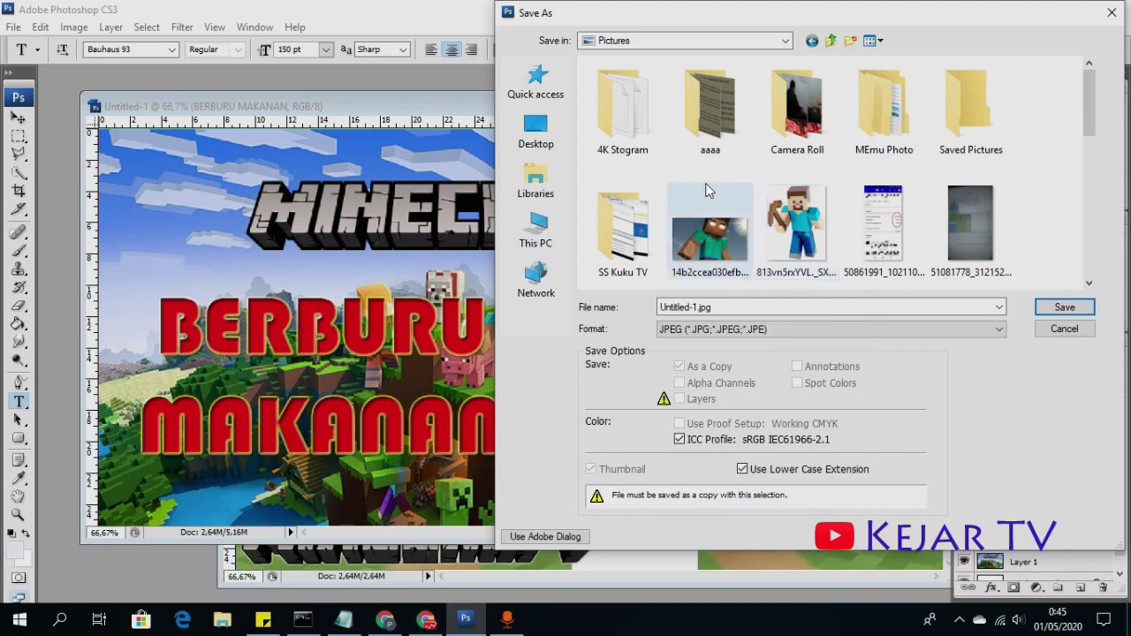
click(1065, 328)
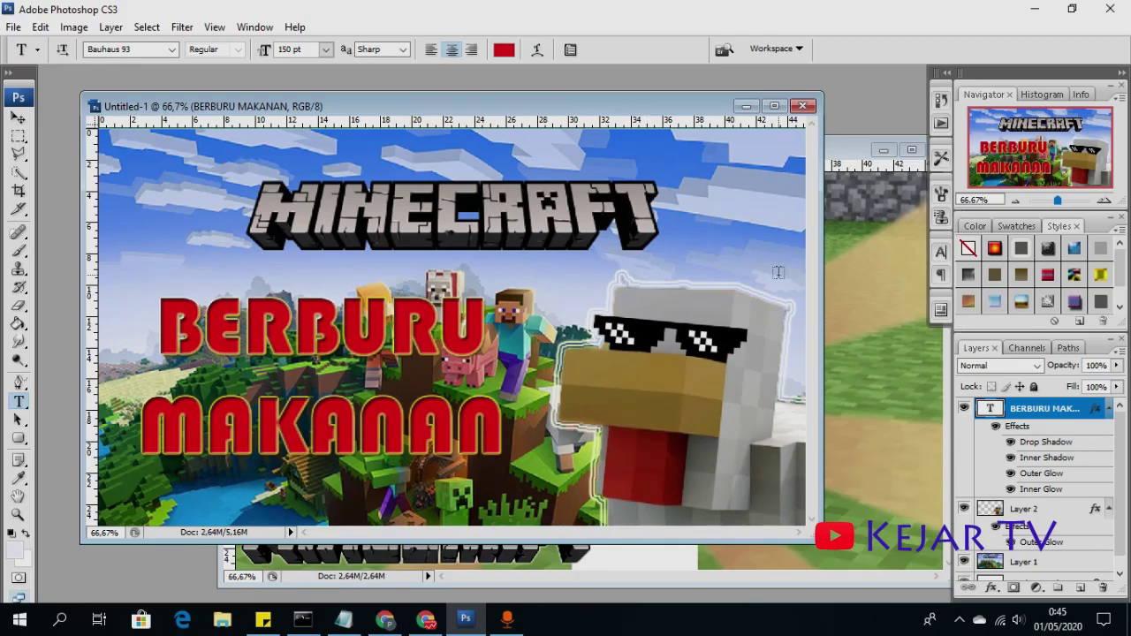
Delete the Background layer and Layer 1 holding the Minecraft scene
scroll(1034, 495, down, 1)
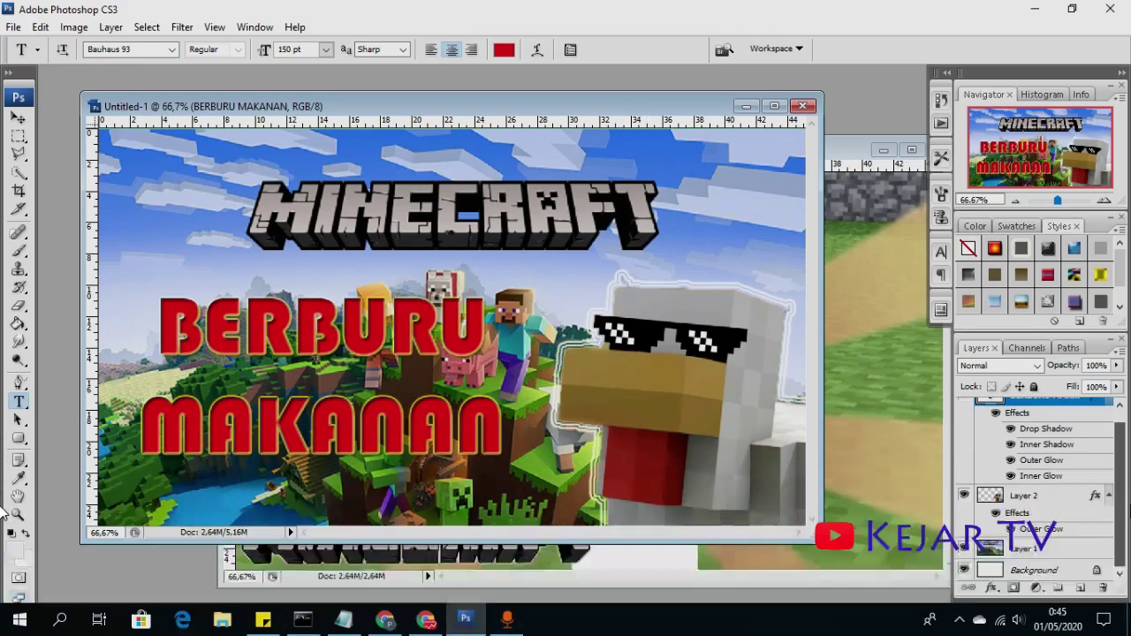
click(1065, 570)
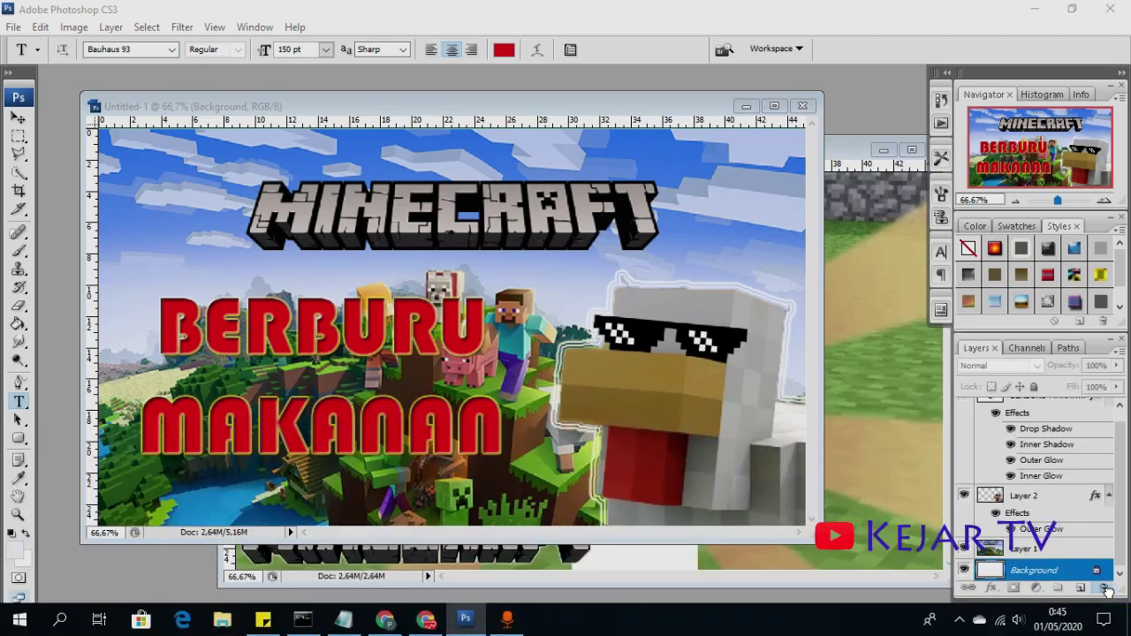
drag(1065, 571, 1104, 588)
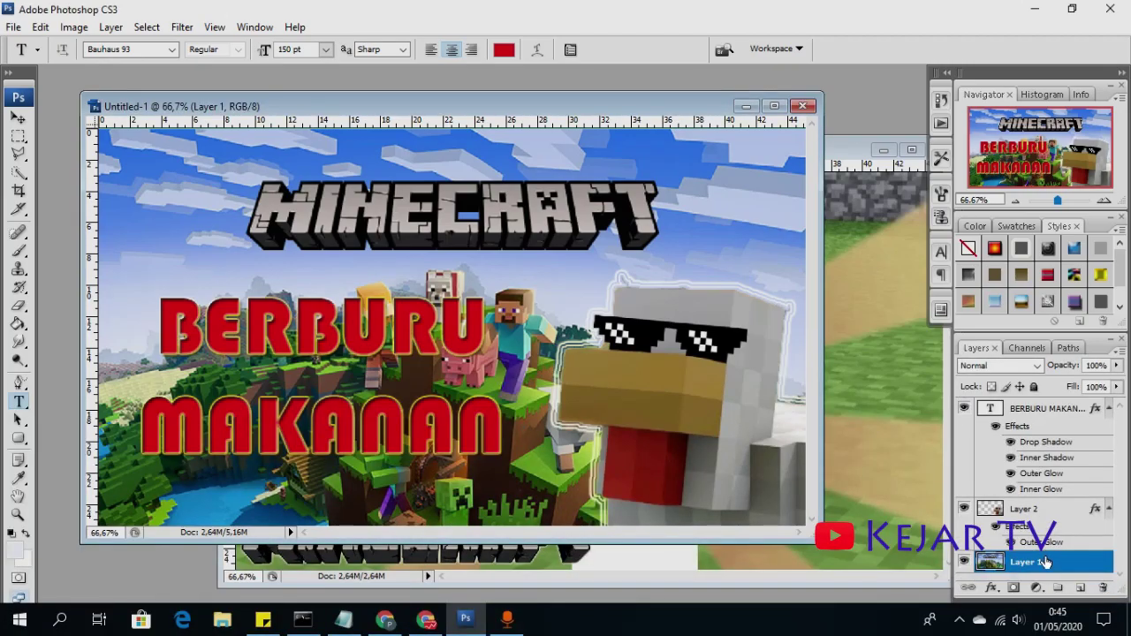
drag(1046, 563, 1103, 588)
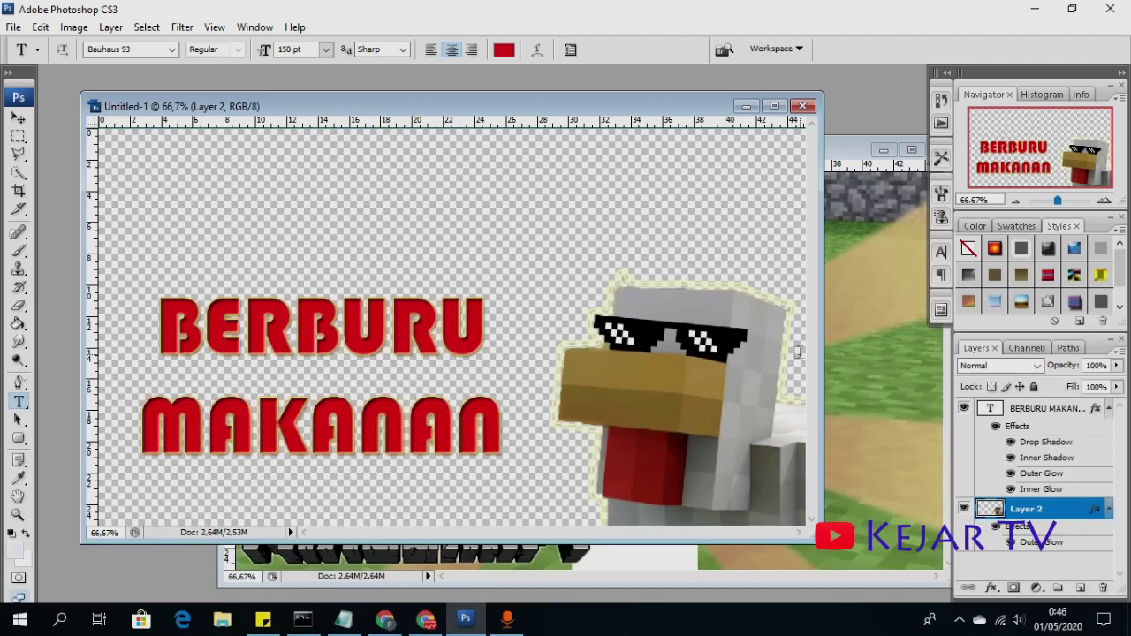
Save the overlay as Untitled-1.png in Pictures with Interlace set to None
click(12, 26)
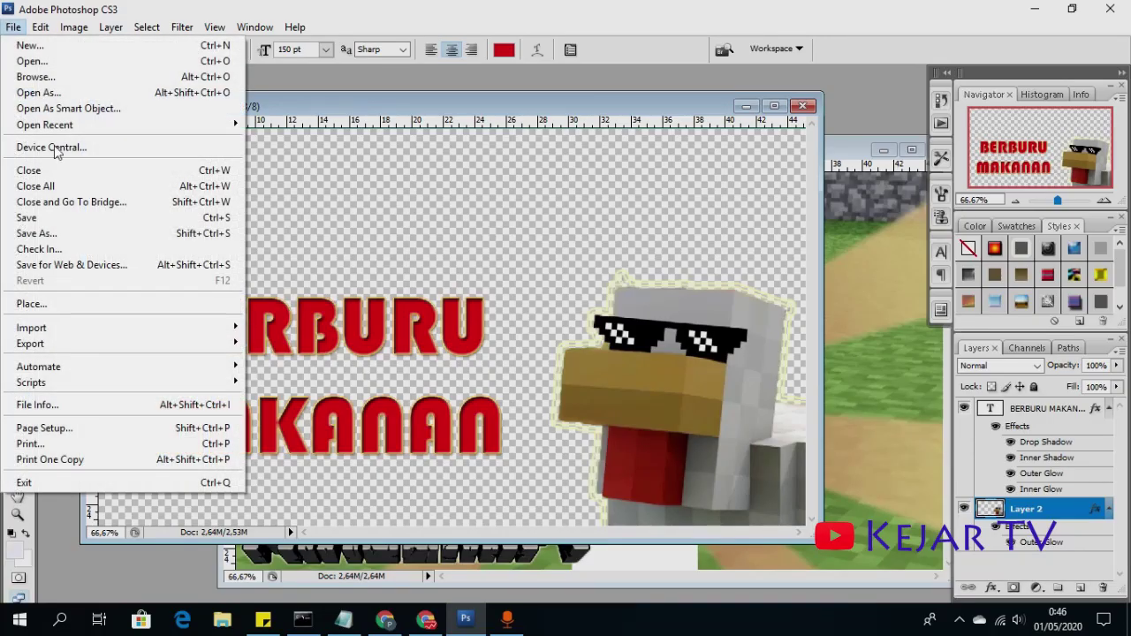
click(87, 233)
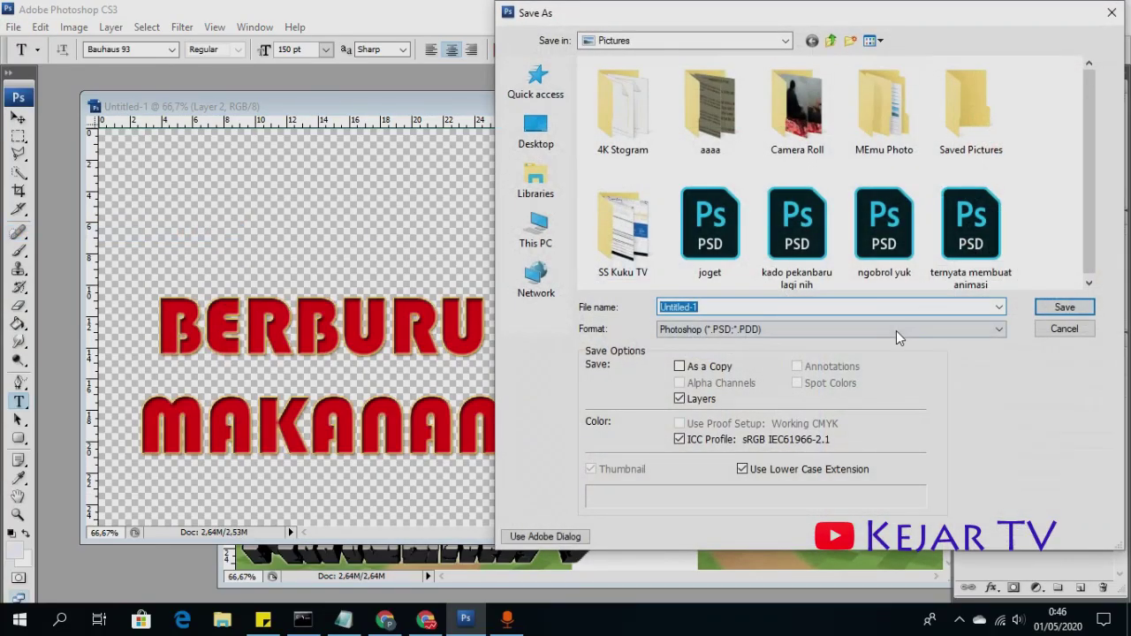
click(896, 331)
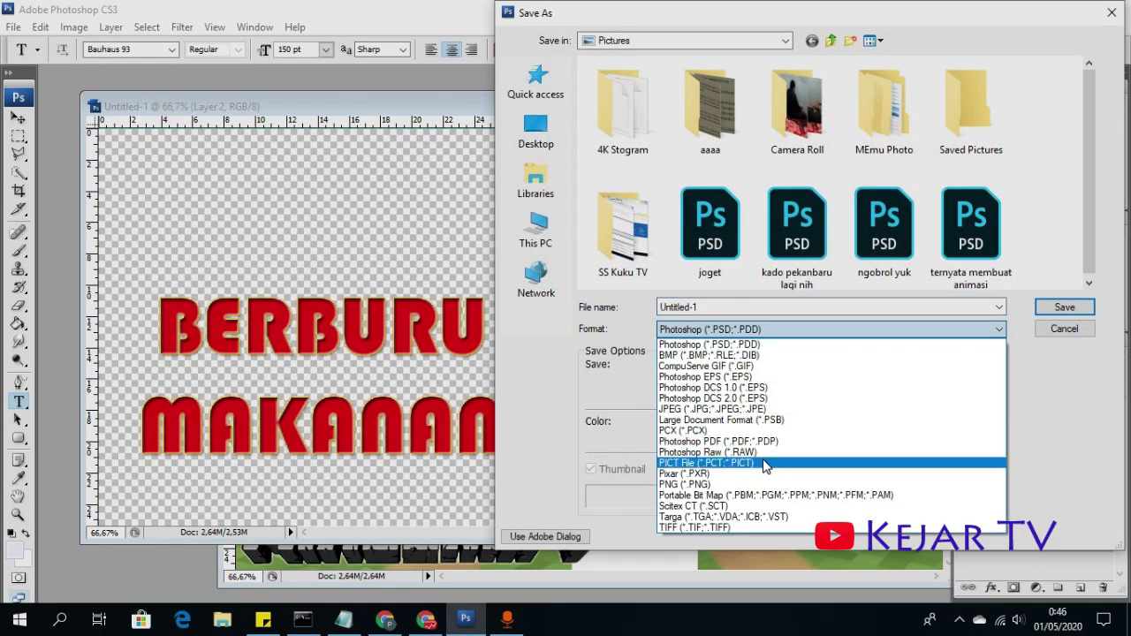
click(696, 486)
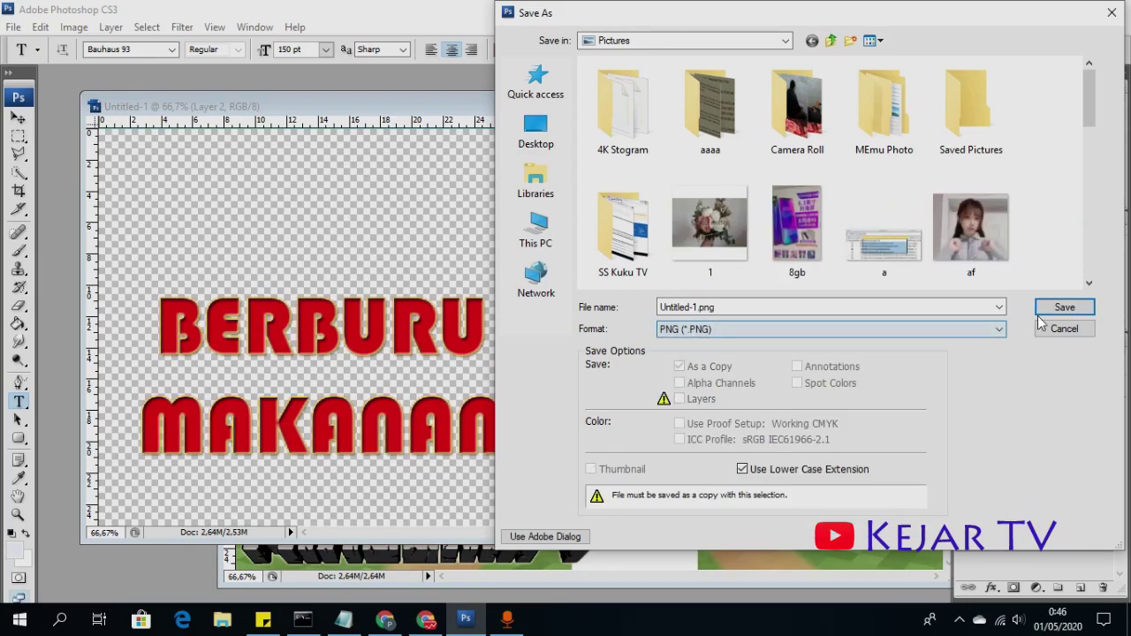
click(1072, 311)
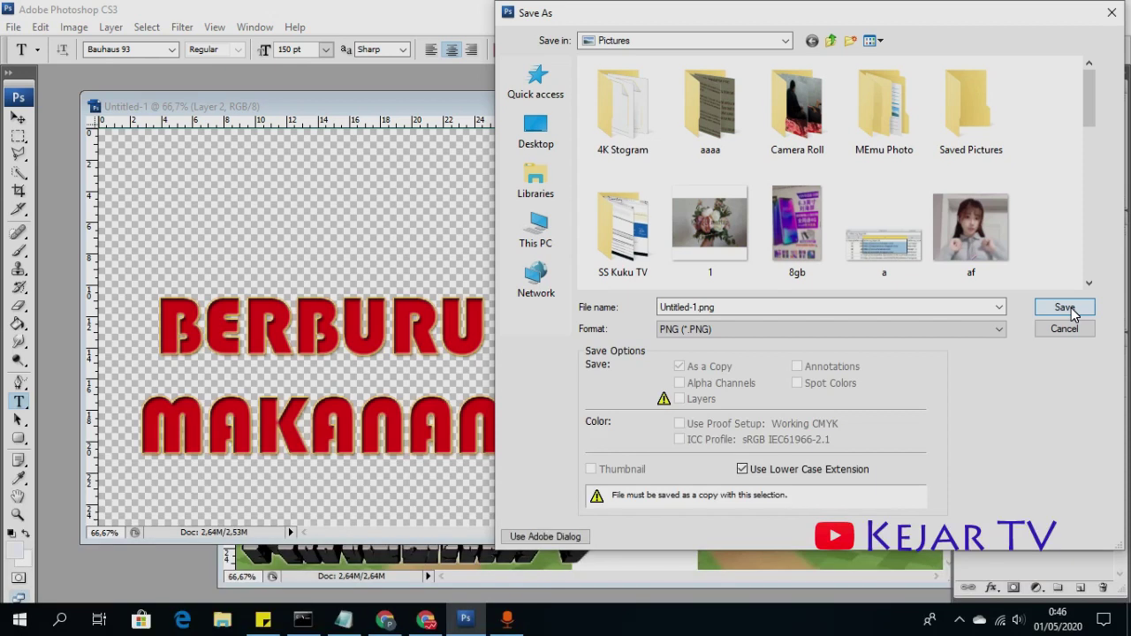
click(1074, 312)
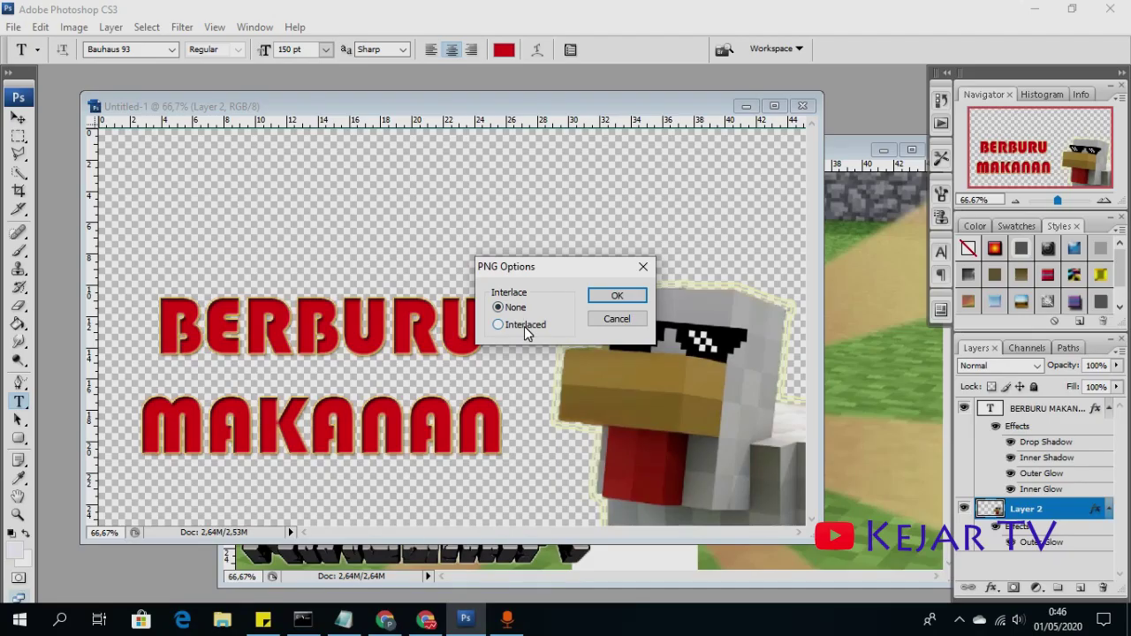
click(616, 298)
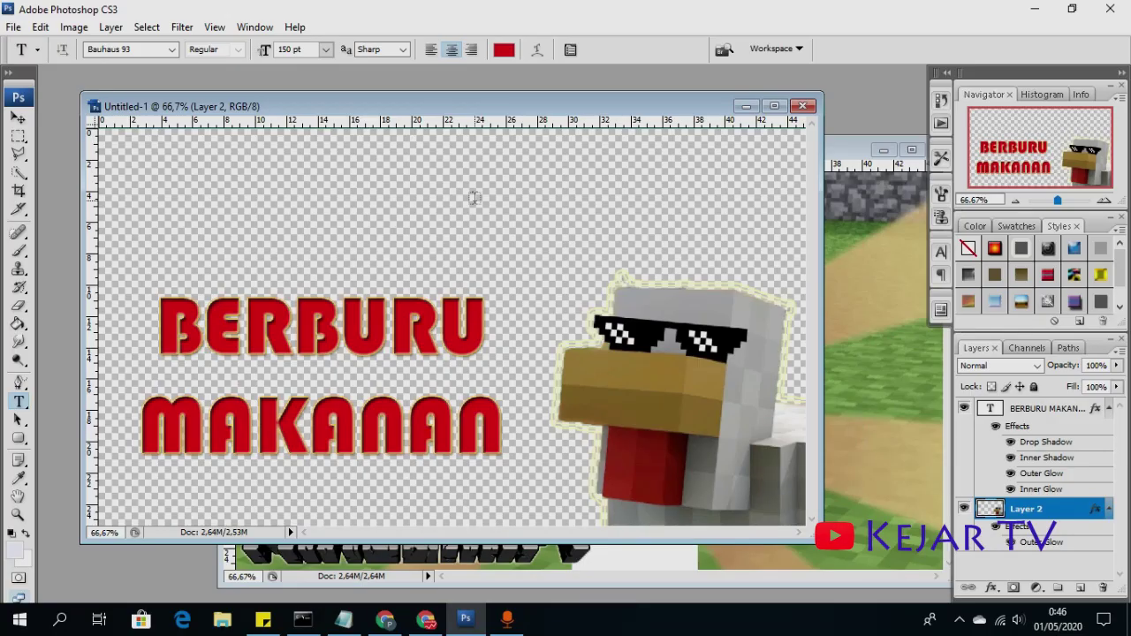
key(alt+F9)
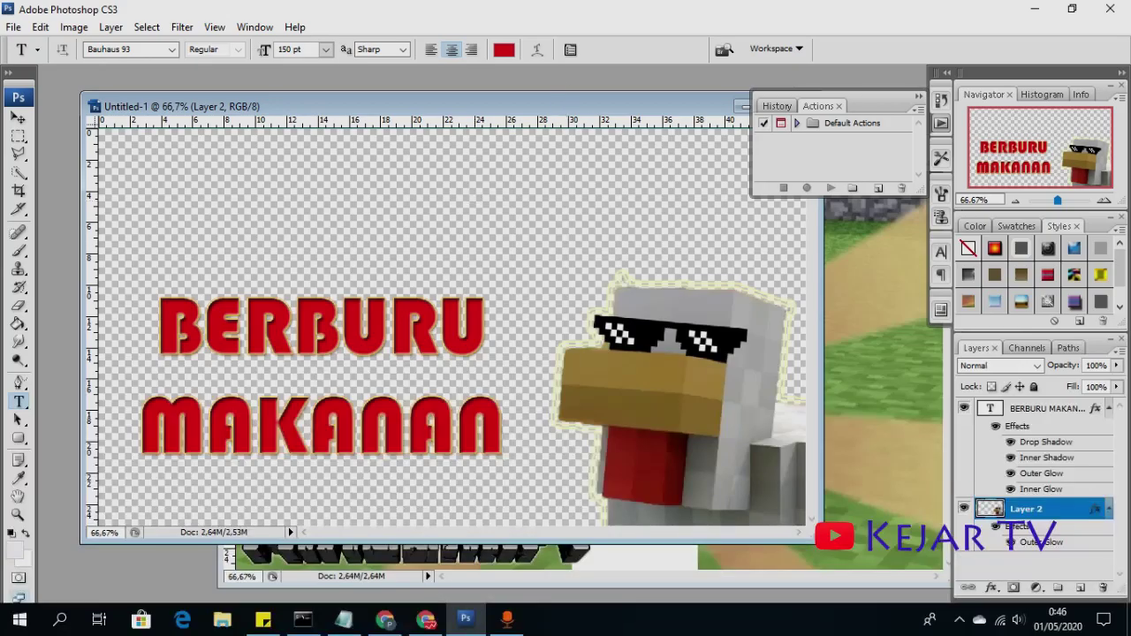
click(959, 619)
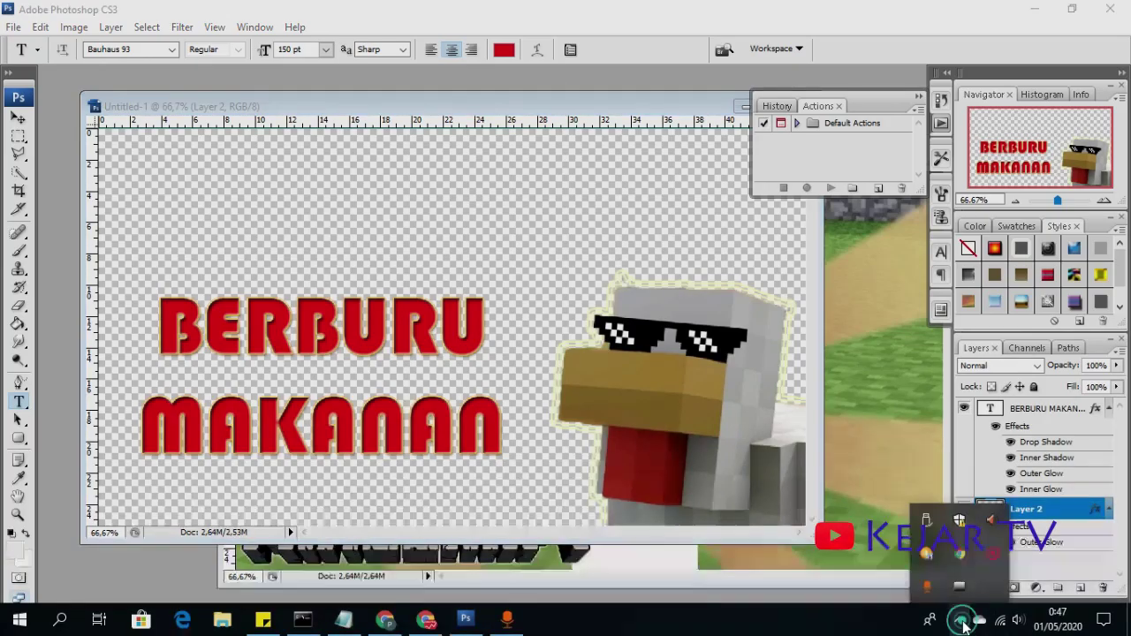
right_click(992, 558)
click(991, 571)
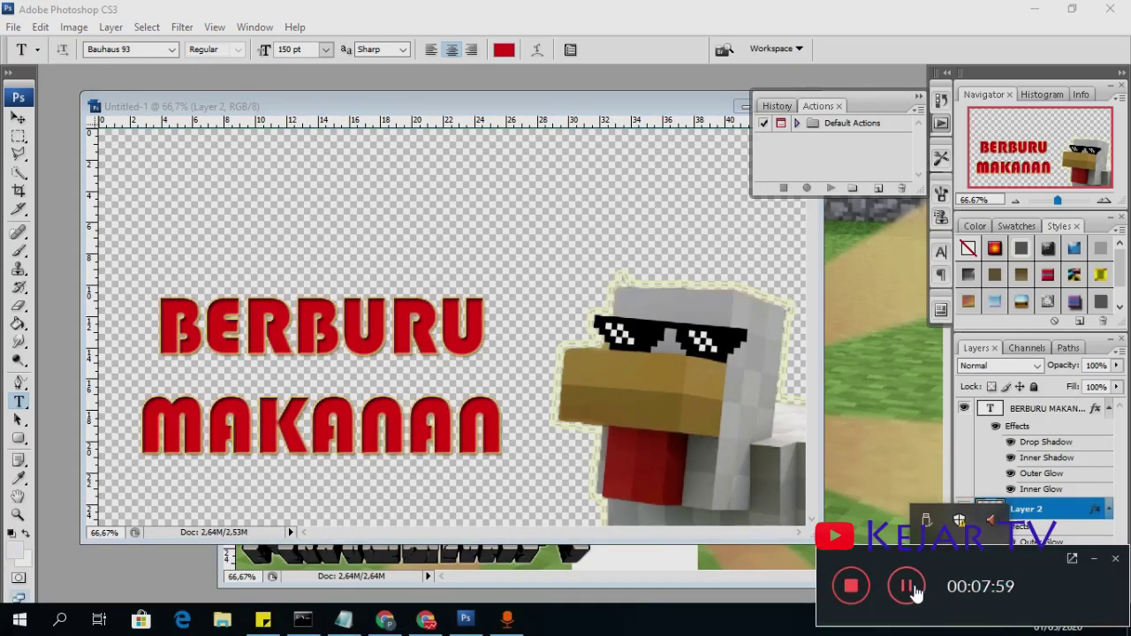
click(852, 586)
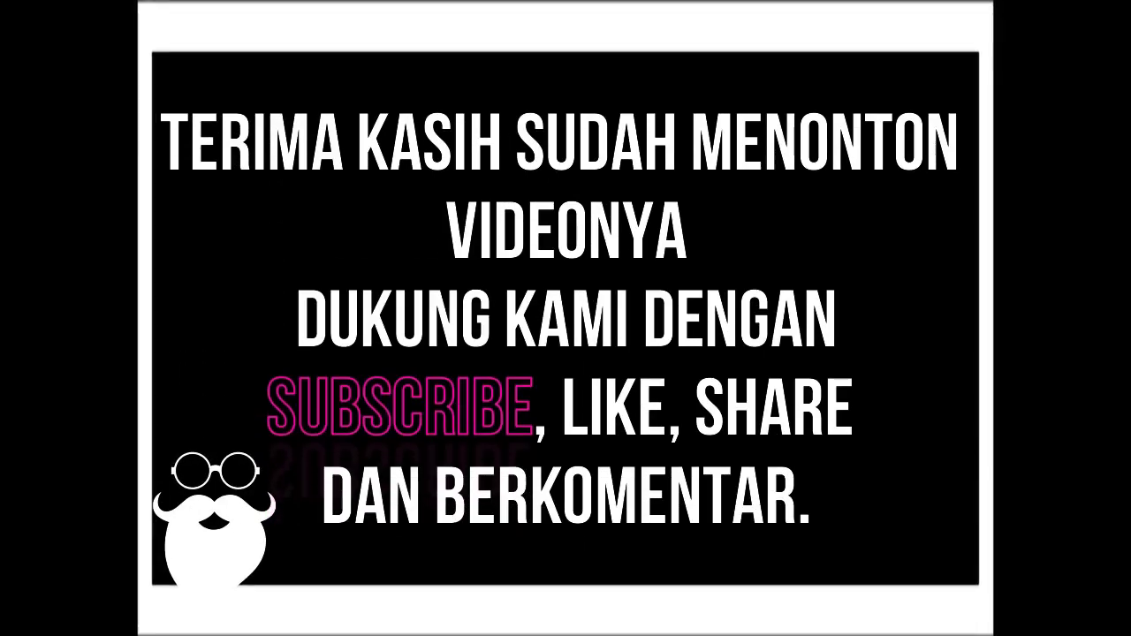